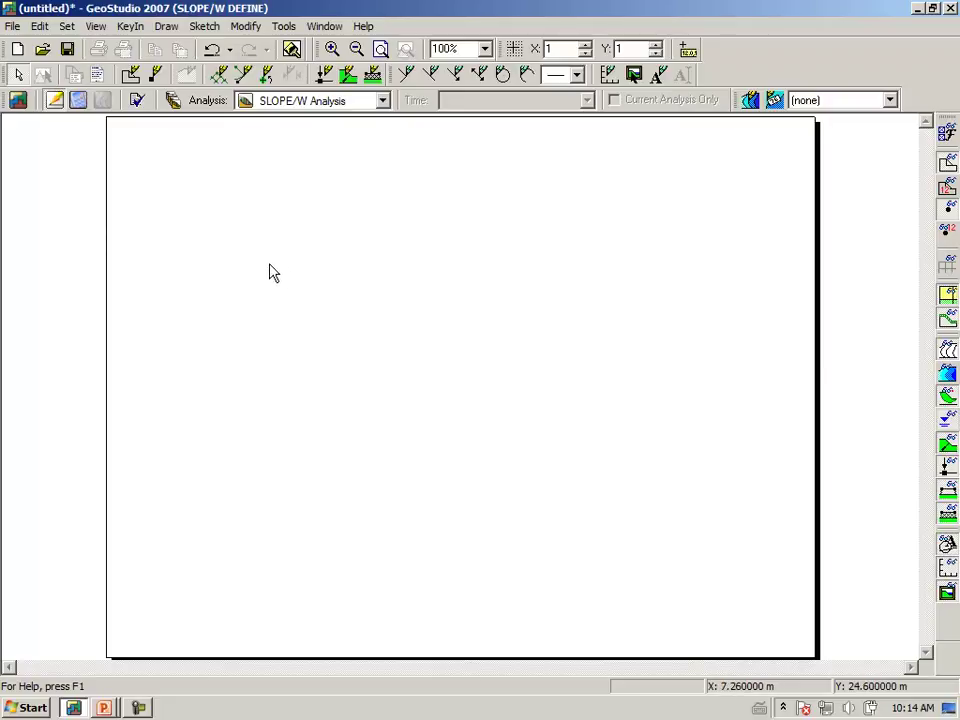
# Step: Set the page width to 17 inches and height to 11 inches
pyautogui.click(66, 26)
pyautogui.click(58, 45)
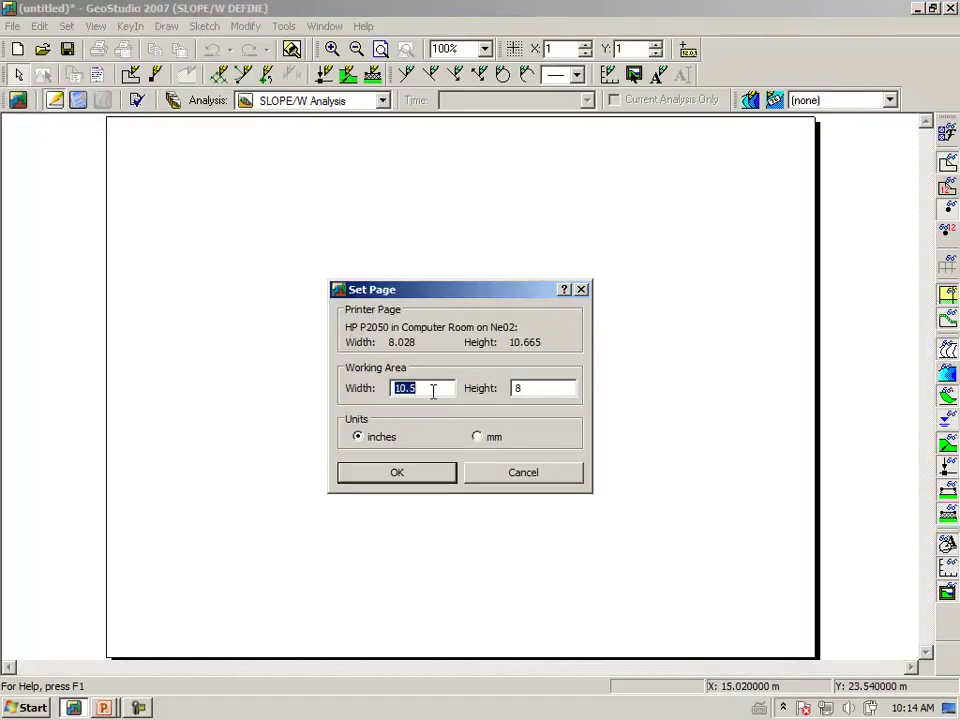
pyautogui.write('17')
pyautogui.press('Tab')
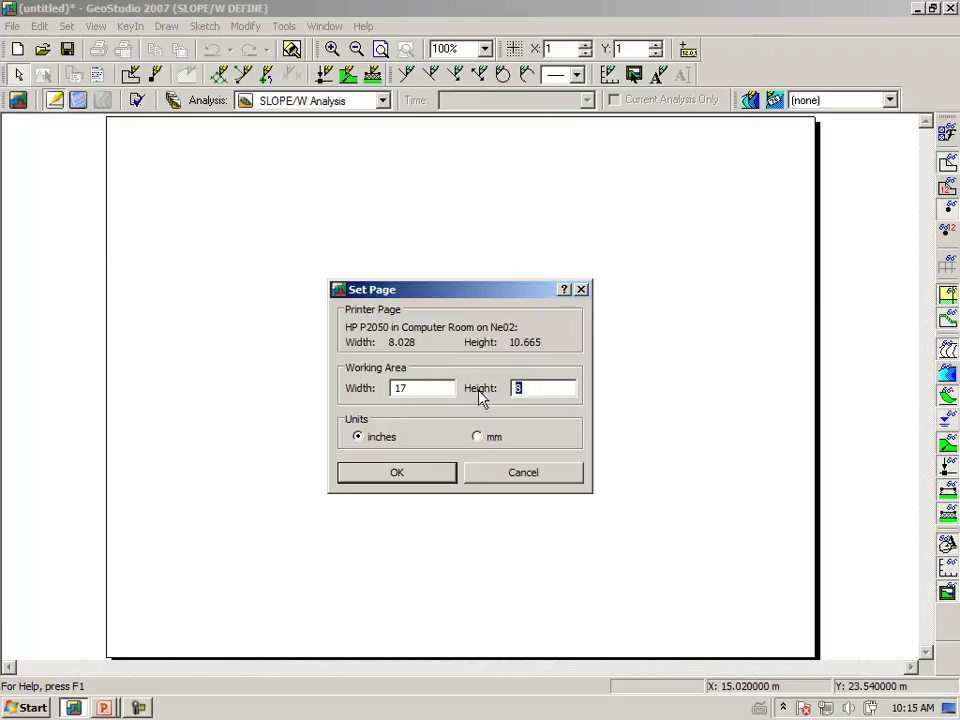
pyautogui.write('11')
pyautogui.click(392, 476)
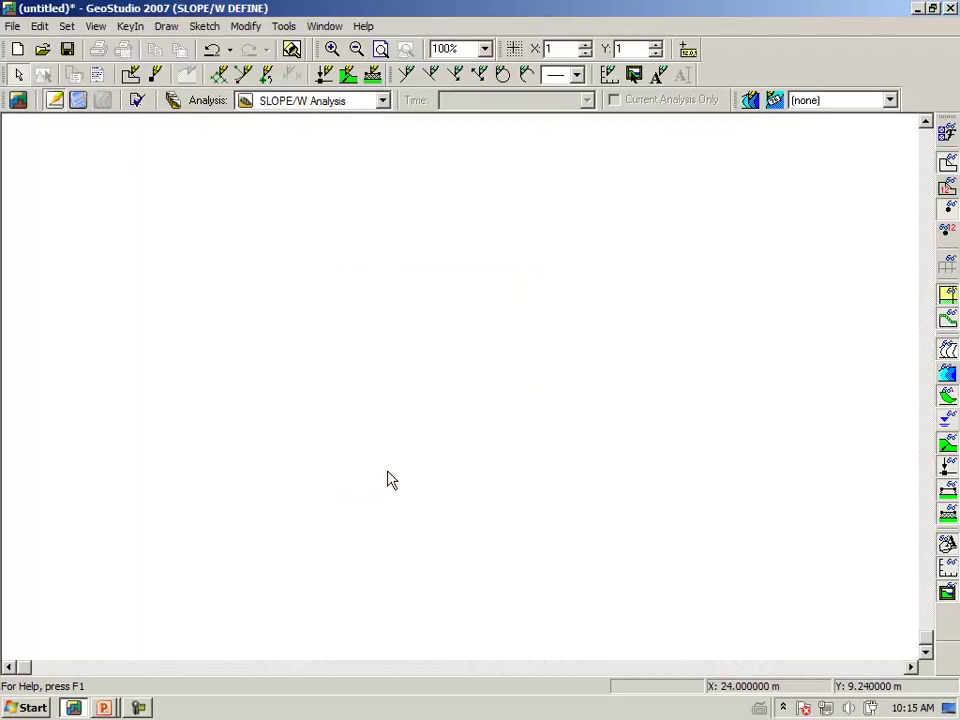
# Step: Zoom to fit the full 17 by 11 page in the window, then browse the Set menu
pyautogui.click(381, 50)
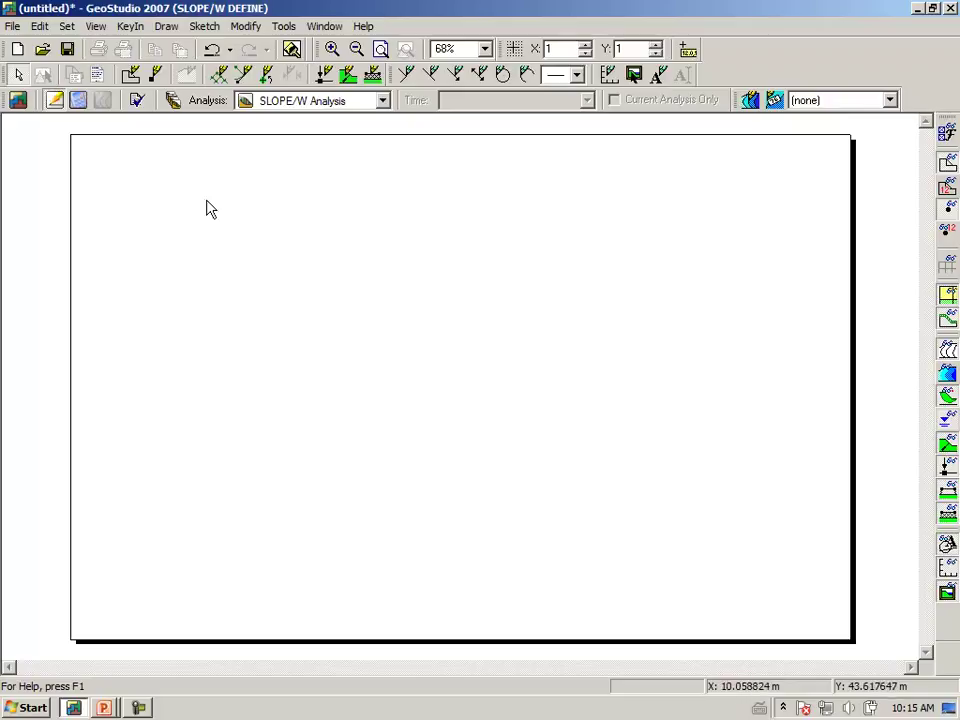
pyautogui.click(68, 30)
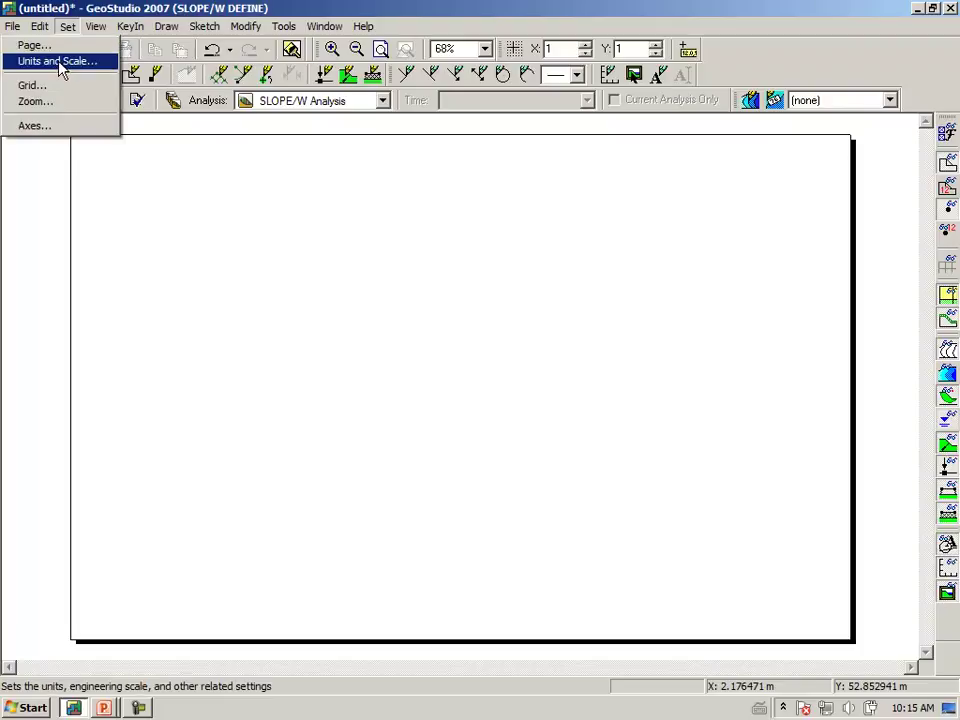
pyautogui.click(55, 59)
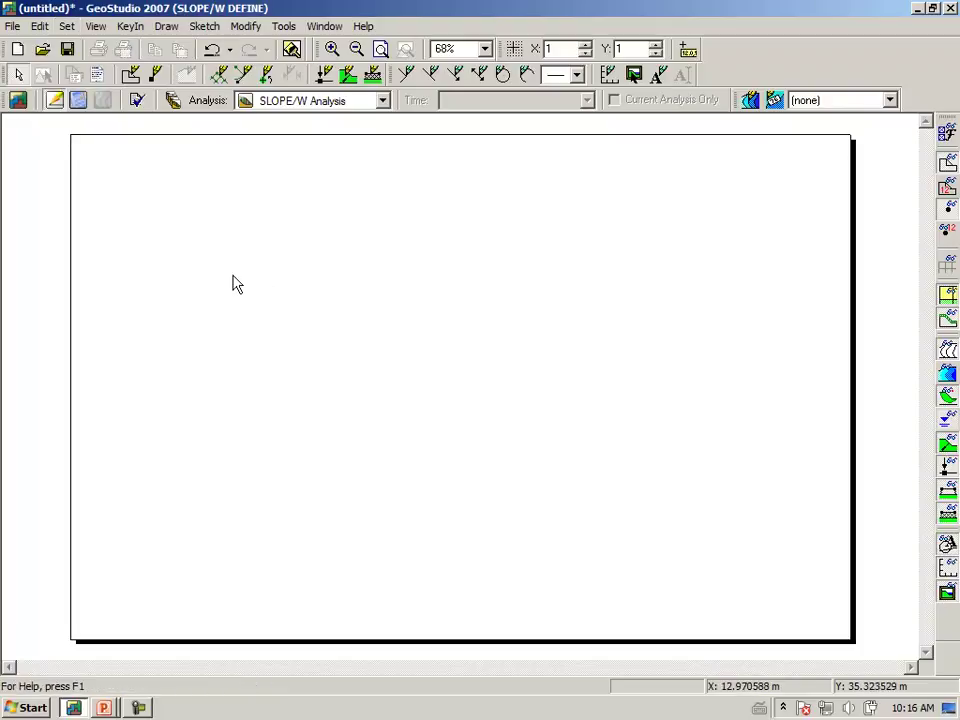
pyautogui.click(66, 27)
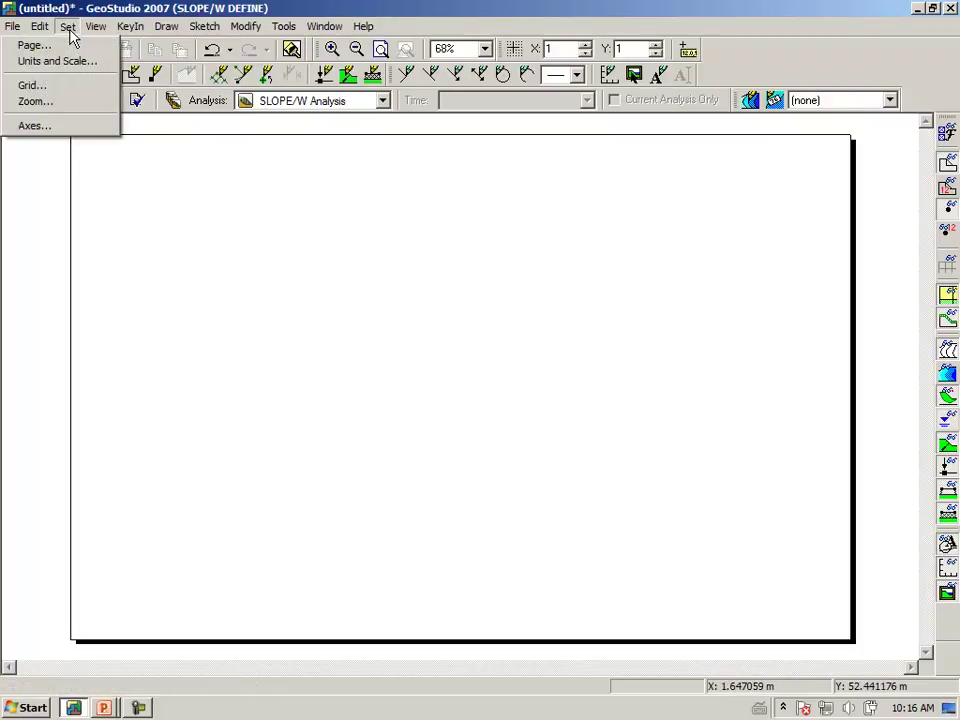
# Step: In Units and Scale, point out metric units and turn off calculating max extents
pyautogui.click(66, 61)
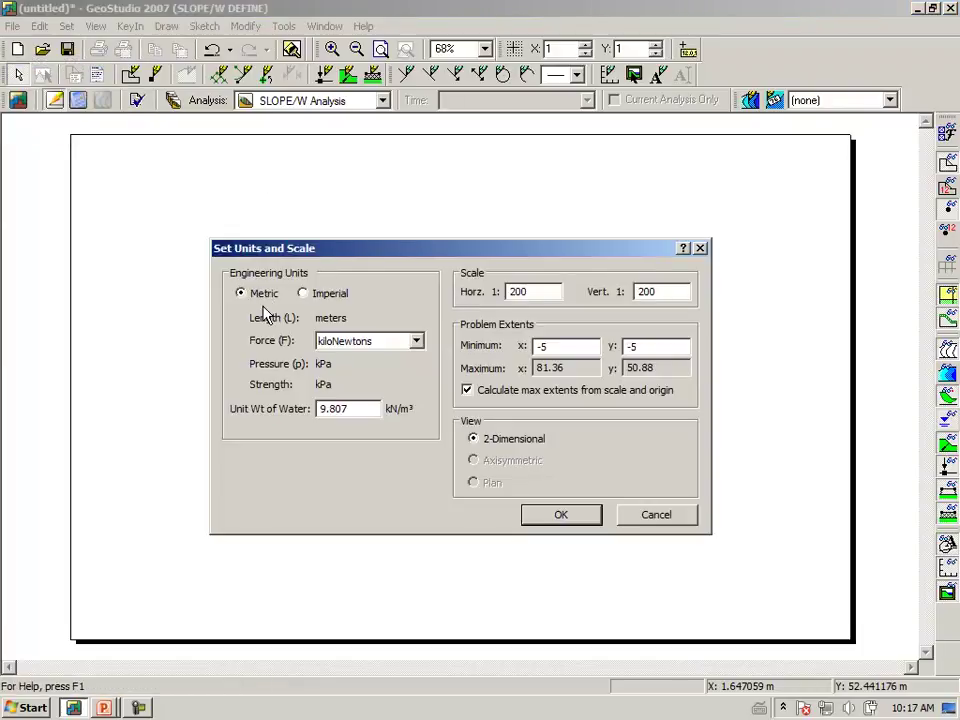
pyautogui.moveTo(223, 305)
pyautogui.mouseDown()
pyautogui.moveTo(289, 298)
pyautogui.moveTo(216, 300)
pyautogui.moveTo(228, 312)
pyautogui.mouseUp()
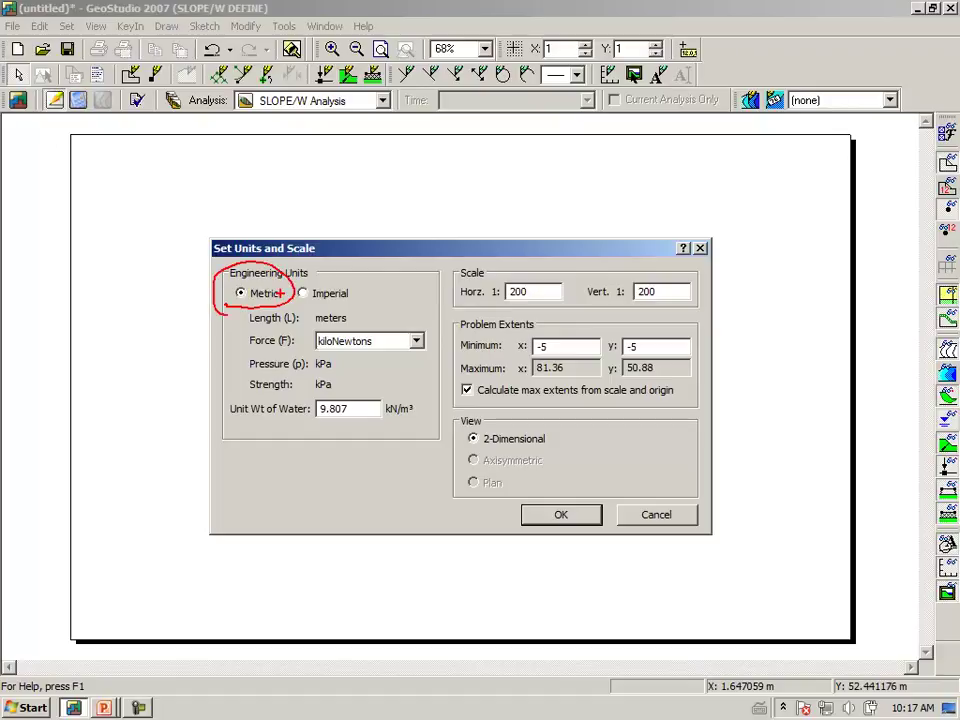
pyautogui.press('Escape')
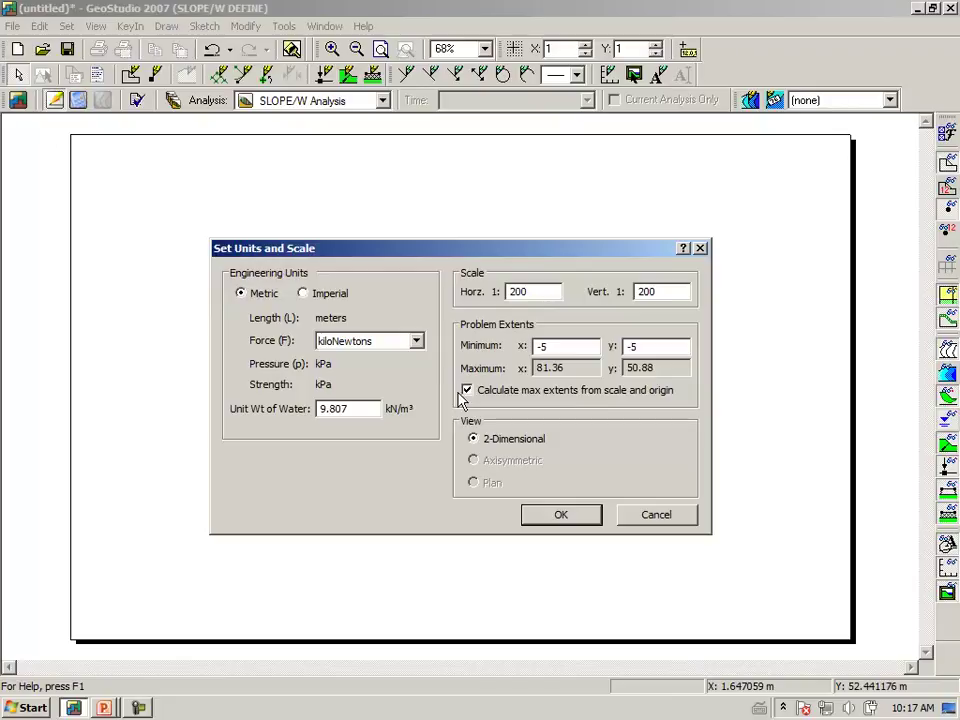
pyautogui.hotkey('ctrl', '2')
pyautogui.moveTo(441, 401)
pyautogui.mouseDown()
pyautogui.moveTo(476, 393)
pyautogui.moveTo(432, 402)
pyautogui.moveTo(497, 393)
pyautogui.mouseUp()
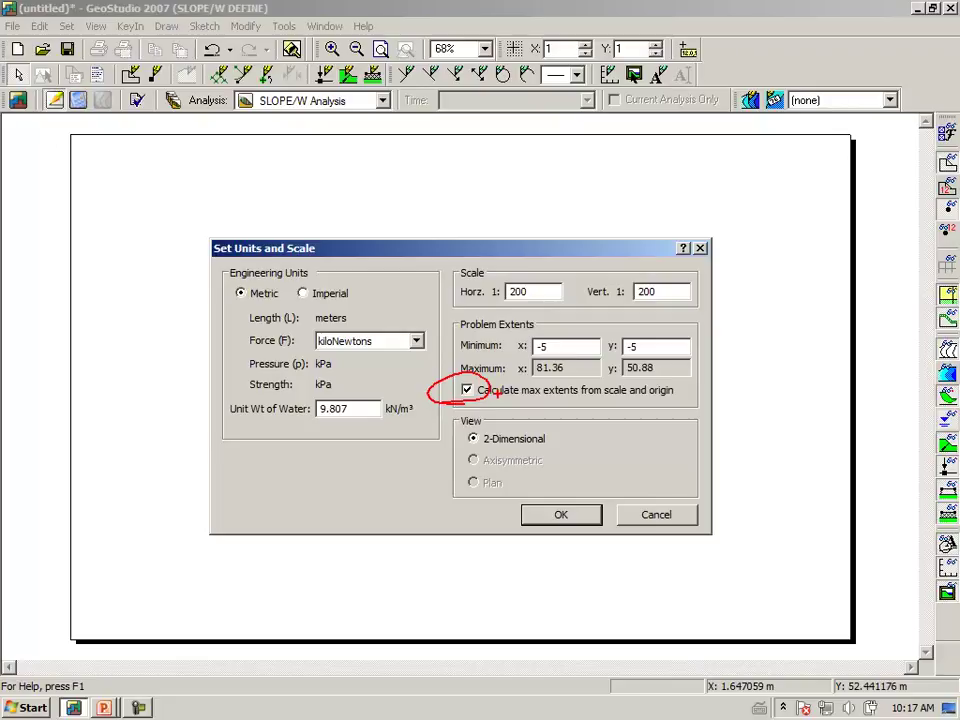
pyautogui.click(467, 390)
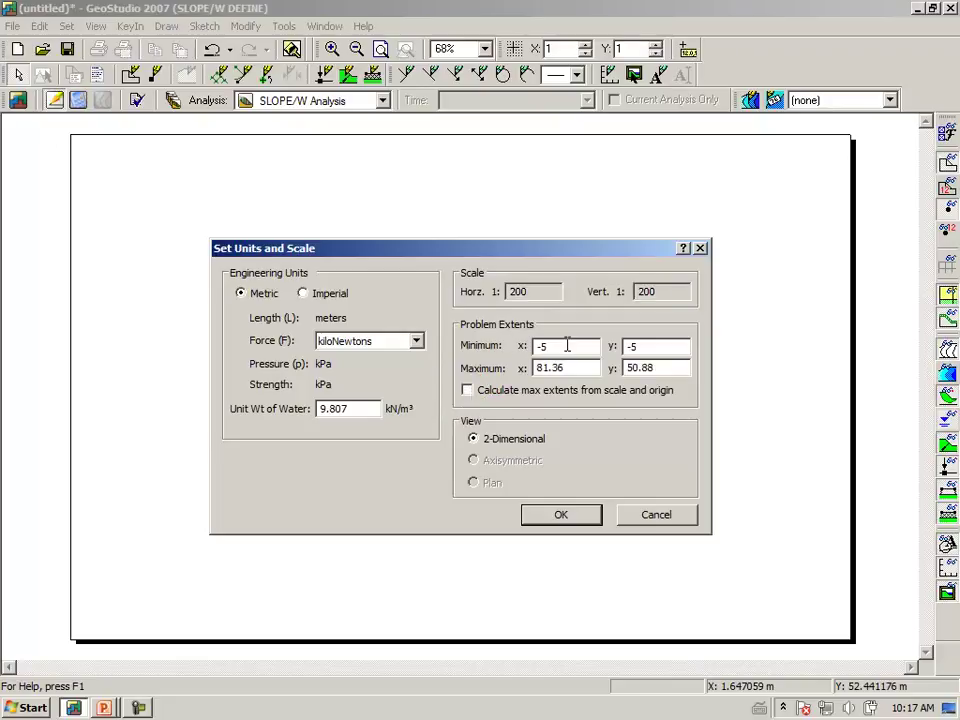
# Step: Enter x extents from minimum -20 to maximum 150
pyautogui.moveTo(567, 345); pyautogui.dragTo(529, 346)
pyautogui.write('-20')
pyautogui.press('Tab')
pyautogui.moveTo(577, 368); pyautogui.dragTo(492, 376)
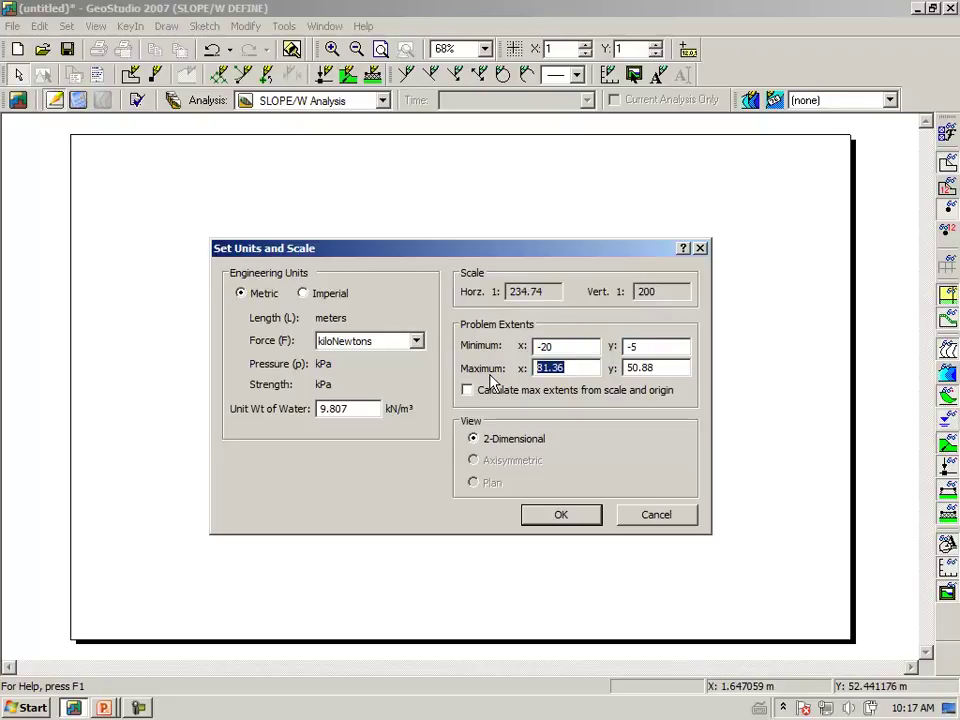
pyautogui.write('150')
pyautogui.press('Tab')
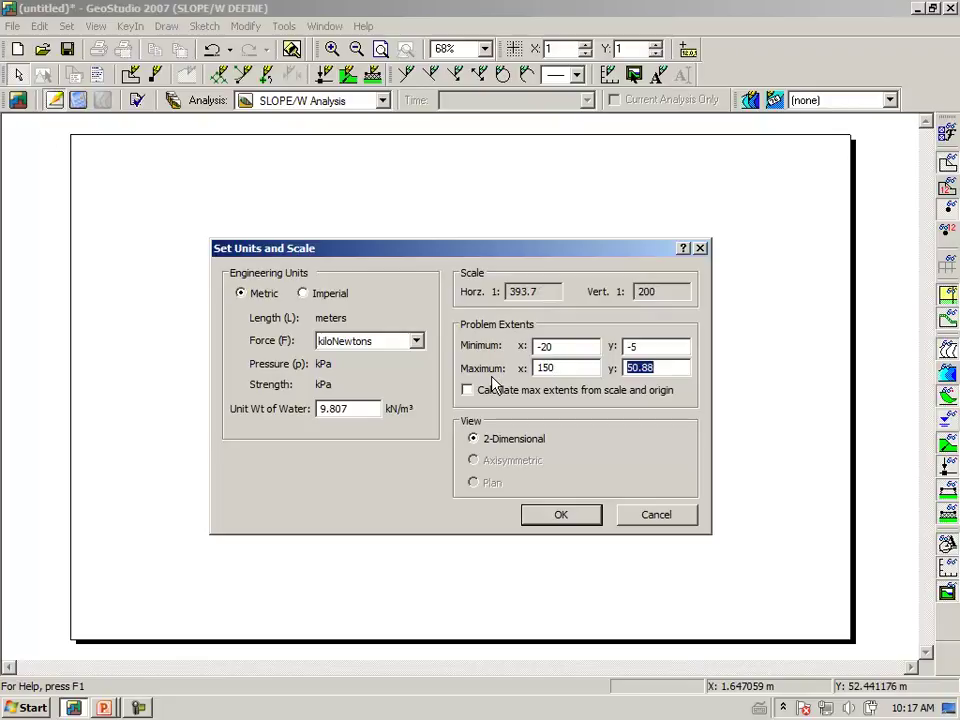
# Step: Enter y extents -20 to 60 and highlight the resulting 1:393.7 and 1:286.33 scales
pyautogui.doubleClick(635, 346)
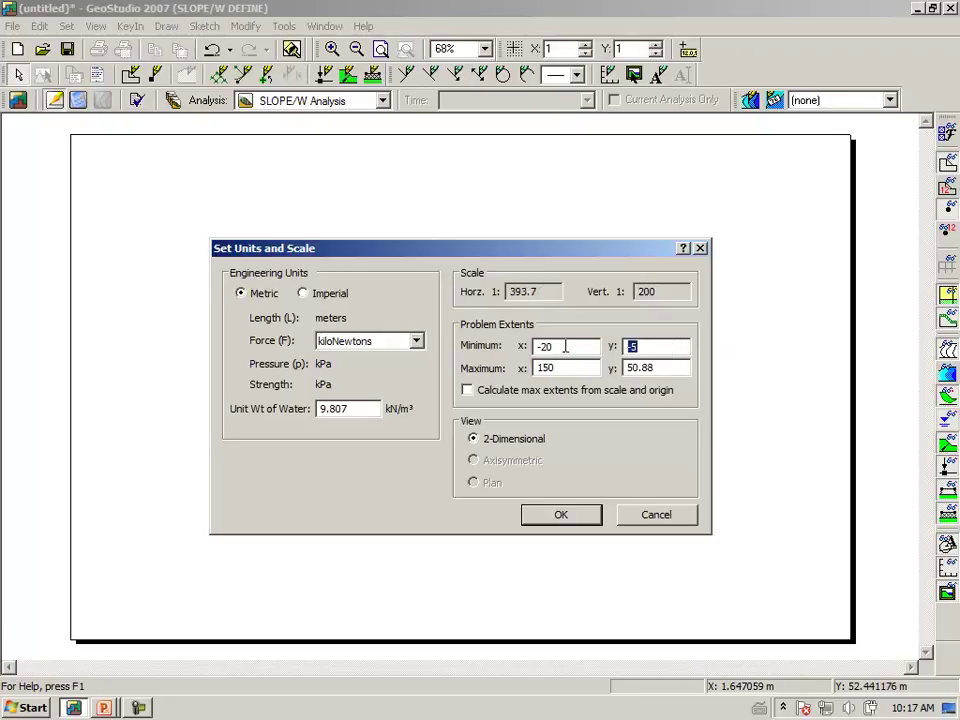
pyautogui.write('-20')
pyautogui.press('Tab')
pyautogui.press('Tab')
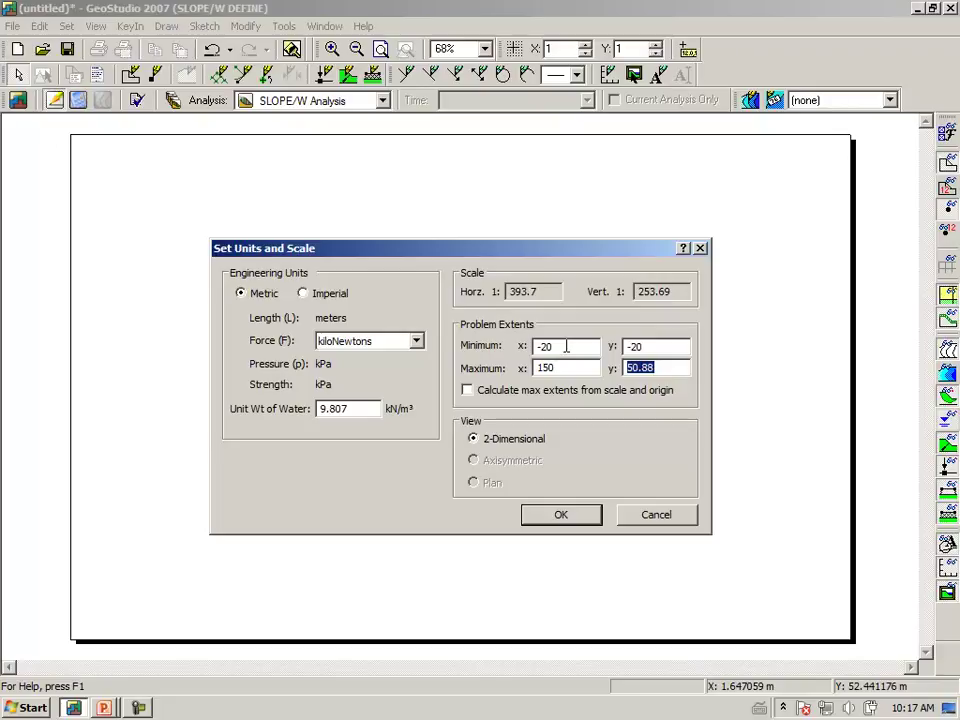
pyautogui.write('60')
pyautogui.press('Tab')
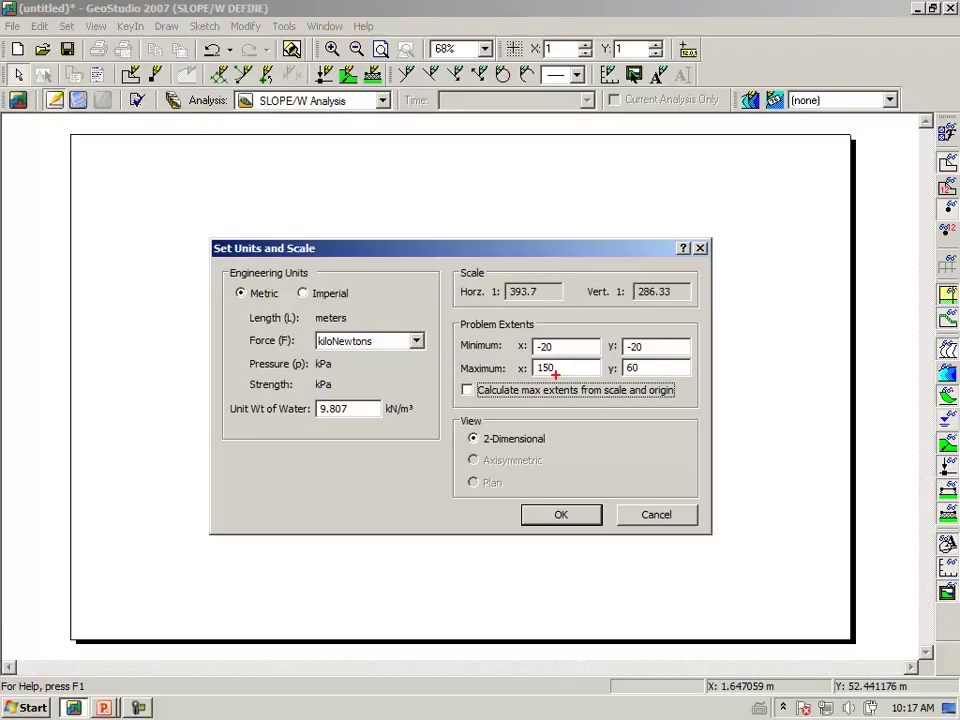
pyautogui.moveTo(478, 305)
pyautogui.mouseDown()
pyautogui.moveTo(567, 283)
pyautogui.moveTo(530, 258)
pyautogui.moveTo(468, 288)
pyautogui.moveTo(471, 306)
pyautogui.mouseUp()
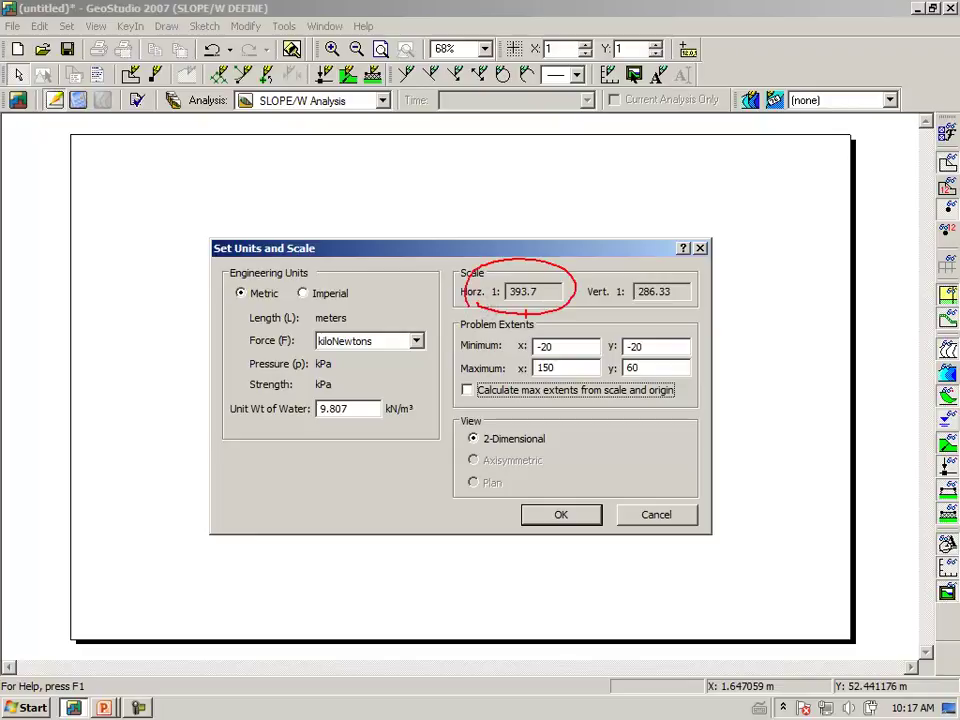
pyautogui.moveTo(613, 316)
pyautogui.mouseDown()
pyautogui.moveTo(698, 268)
pyautogui.moveTo(600, 298)
pyautogui.mouseUp()
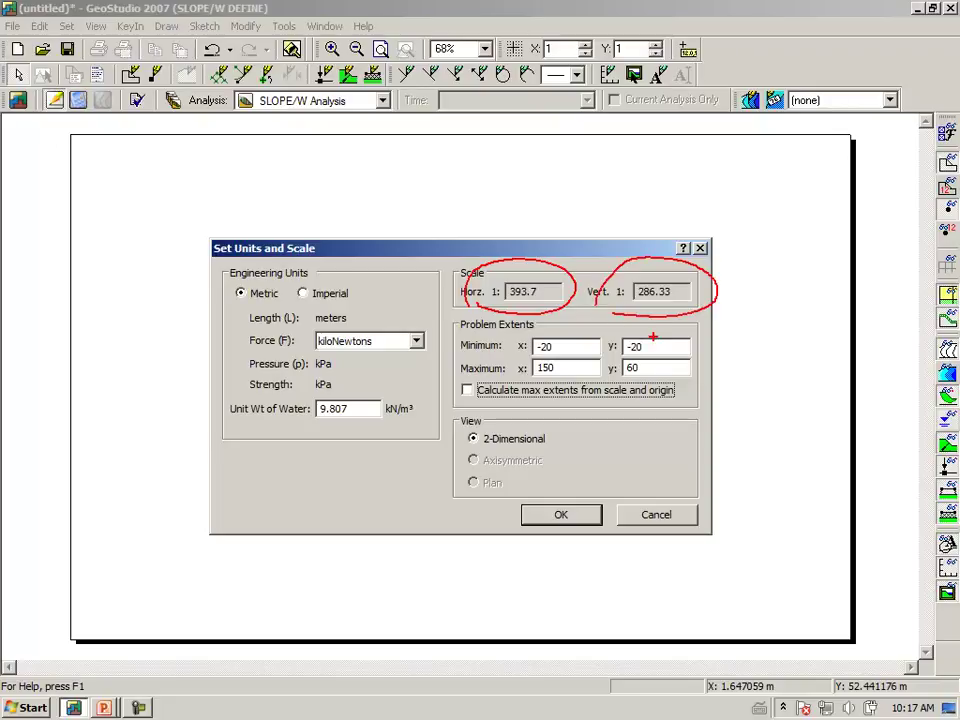
pyautogui.press('Escape')
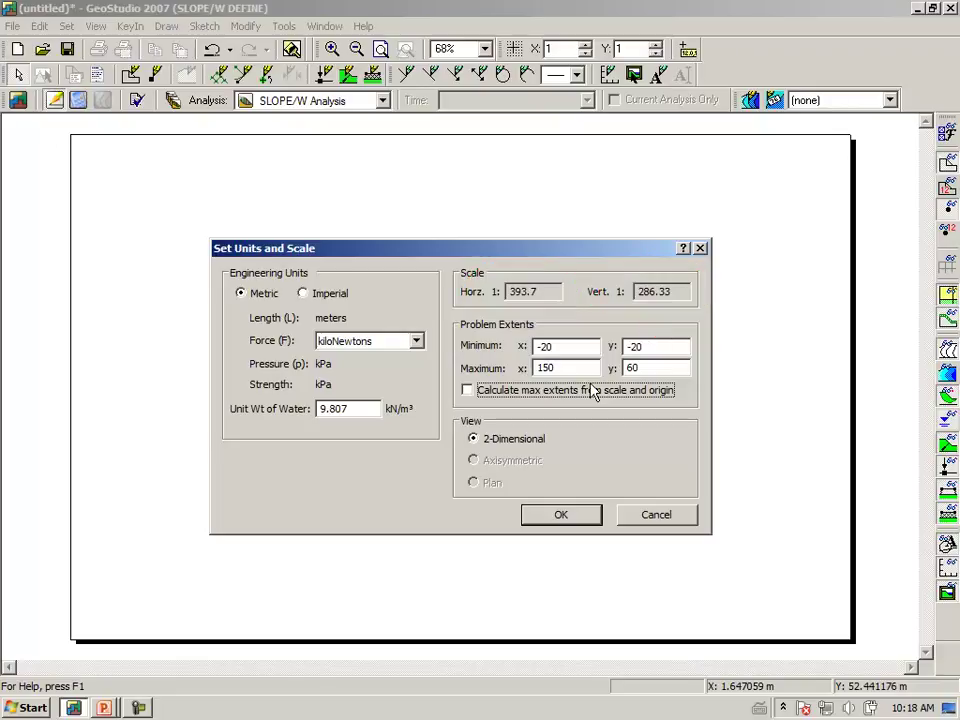
# Step: Re-enable calculated max extents and set horizontal and vertical scales to 1:400
pyautogui.click(468, 391)
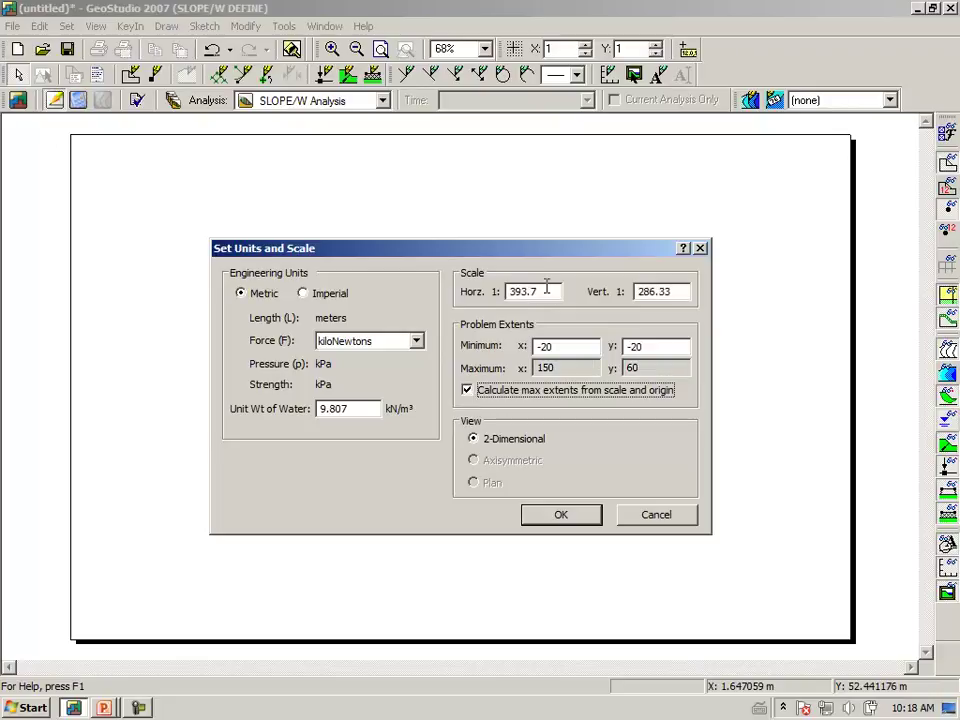
pyautogui.moveTo(546, 290); pyautogui.dragTo(490, 298)
pyautogui.write('400')
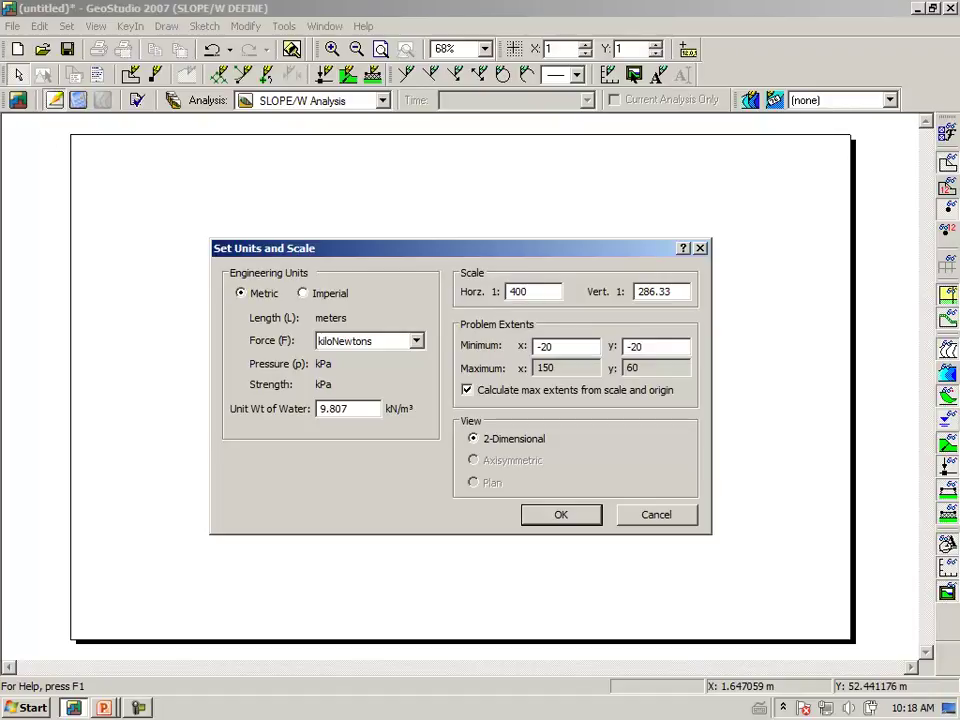
pyautogui.press('Tab')
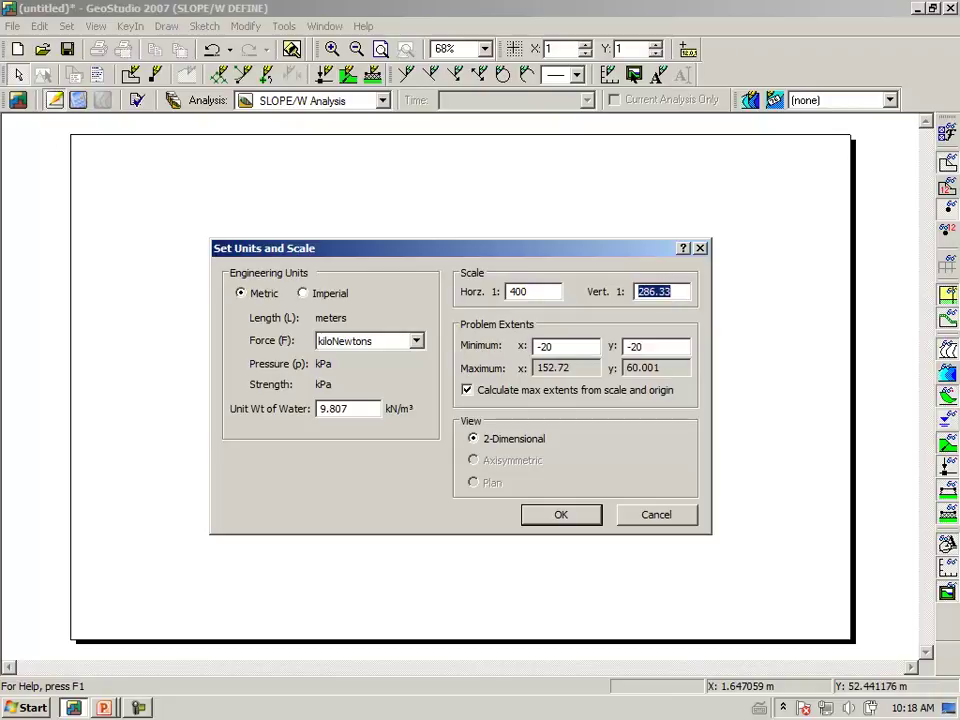
pyautogui.write('400')
pyautogui.press('Tab')
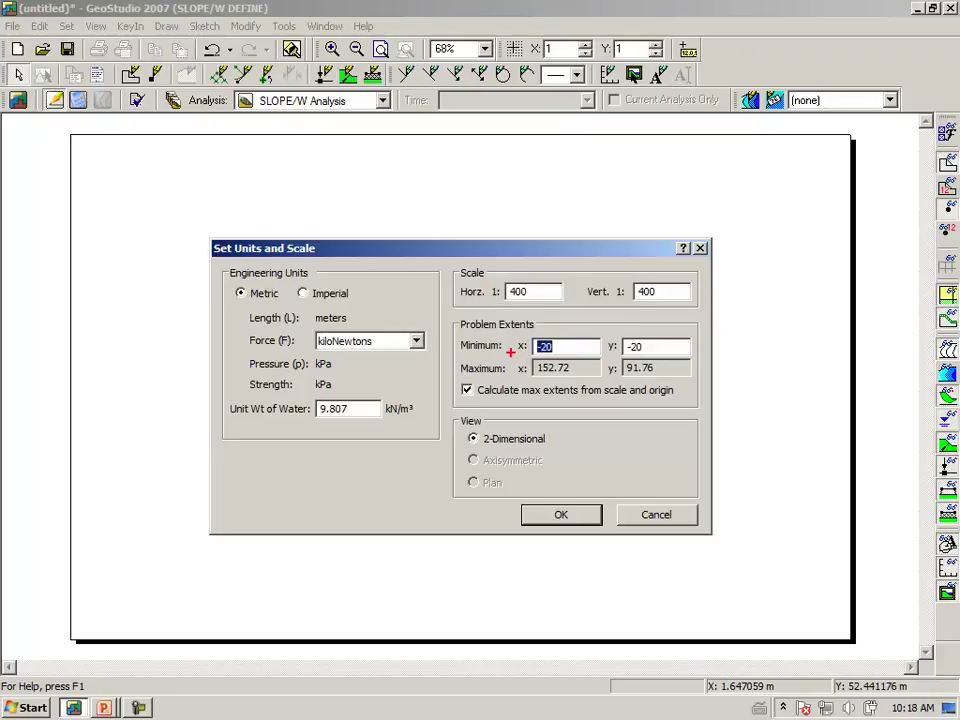
# Step: Review the computed extents (max x 152.72), keep max extents calculated, and apply the settings
pyautogui.moveTo(545, 335); pyautogui.dragTo(570, 340)
pyautogui.moveTo(512, 377); pyautogui.dragTo(566, 379)
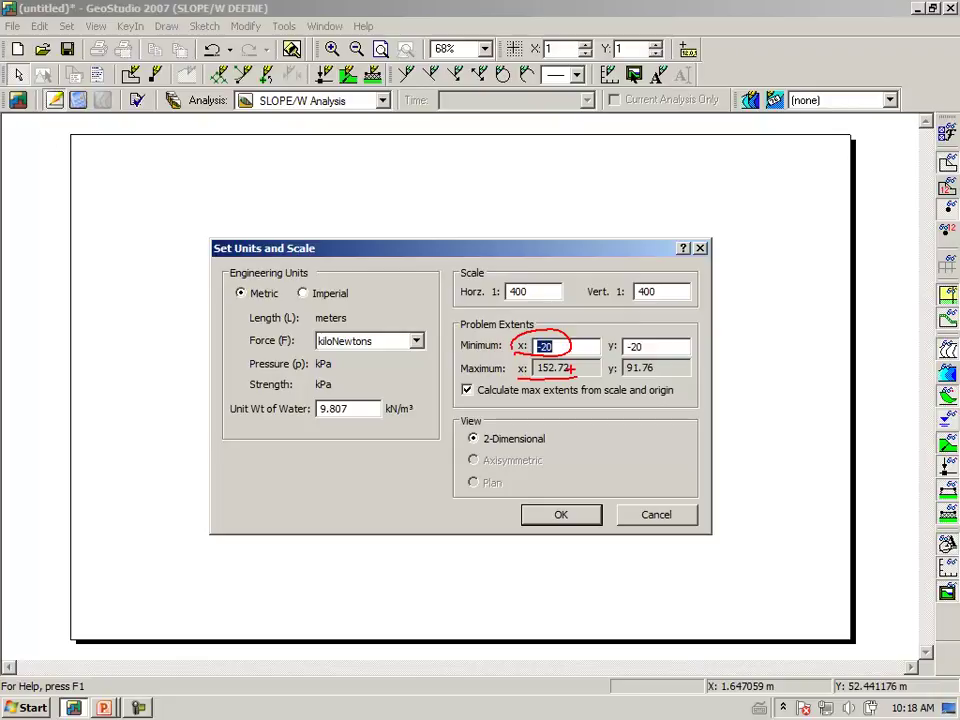
pyautogui.moveTo(640, 332)
pyautogui.mouseDown()
pyautogui.moveTo(600, 338)
pyautogui.moveTo(655, 354)
pyautogui.moveTo(625, 330)
pyautogui.moveTo(625, 380)
pyautogui.moveTo(684, 365)
pyautogui.mouseUp()
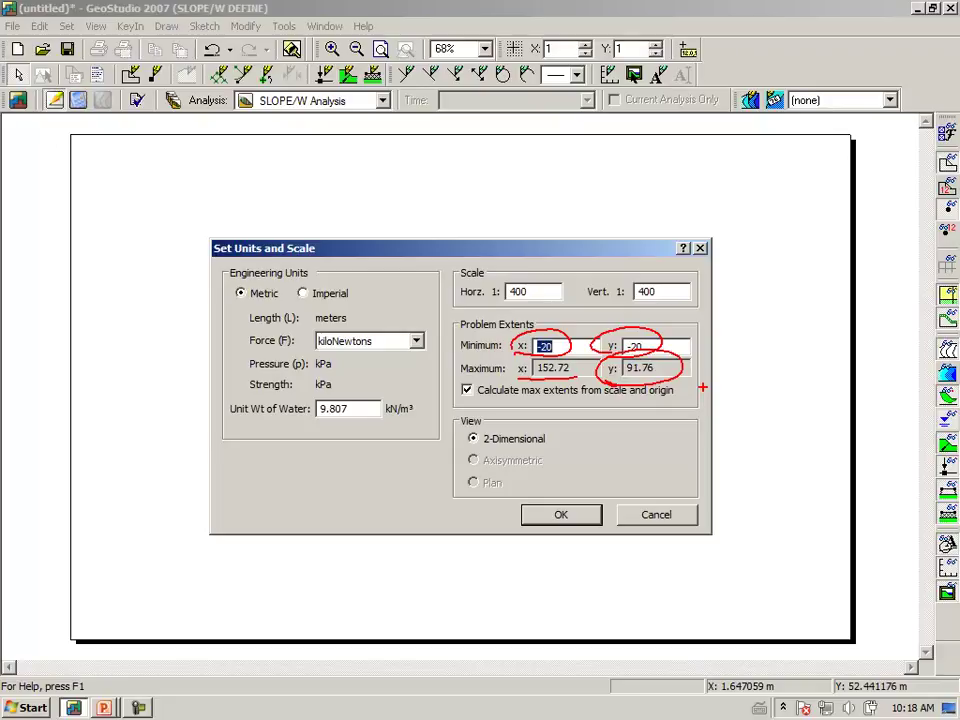
pyautogui.press('Right')
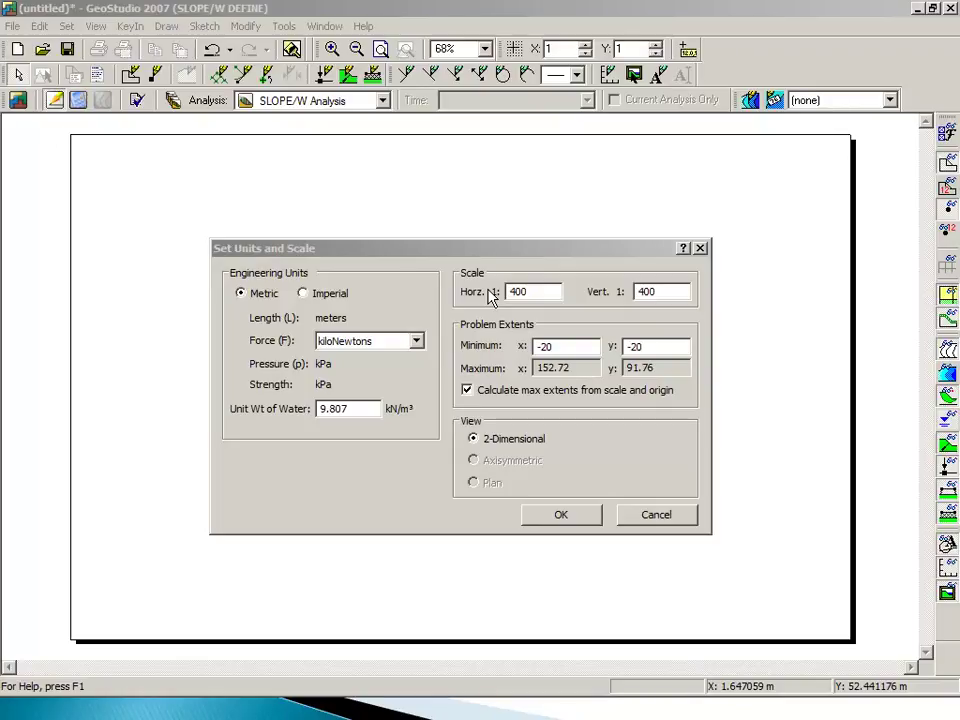
pyautogui.click(471, 396)
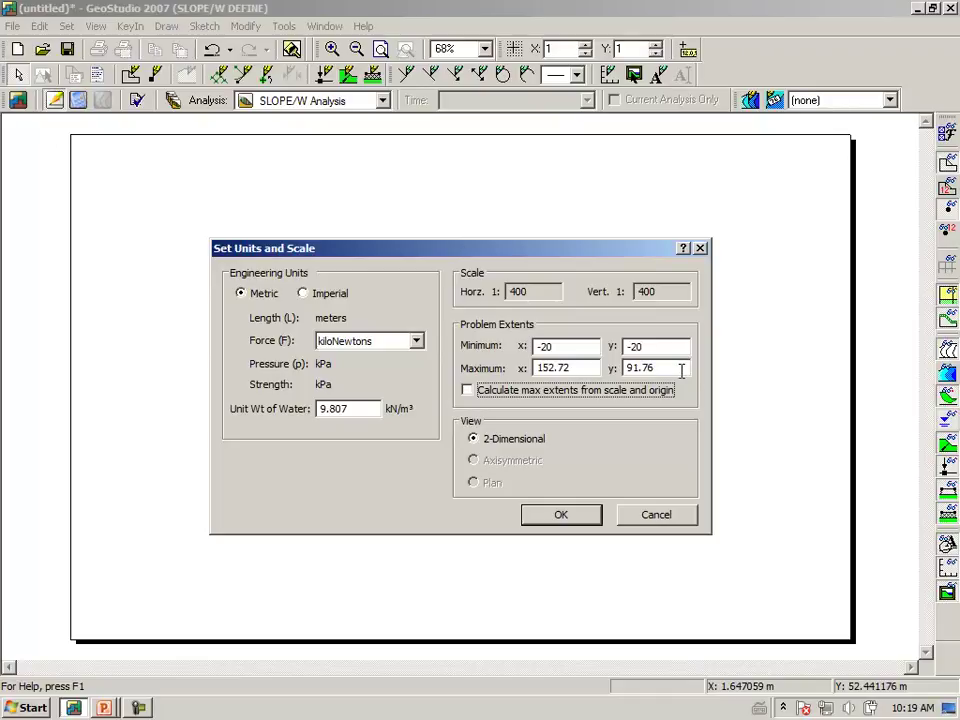
pyautogui.click(466, 392)
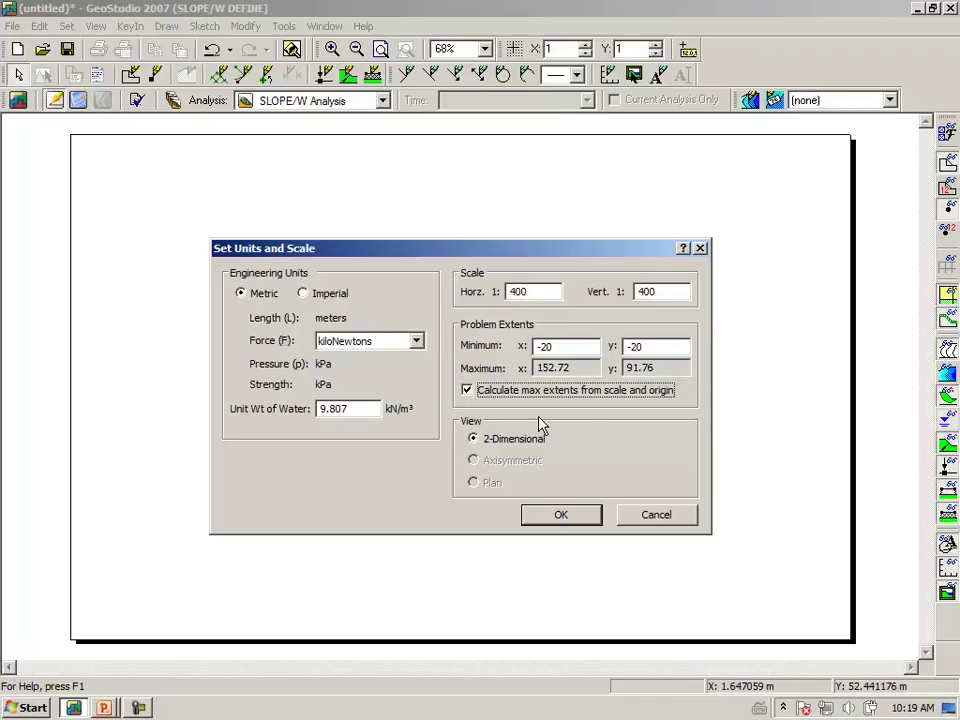
pyautogui.click(550, 292)
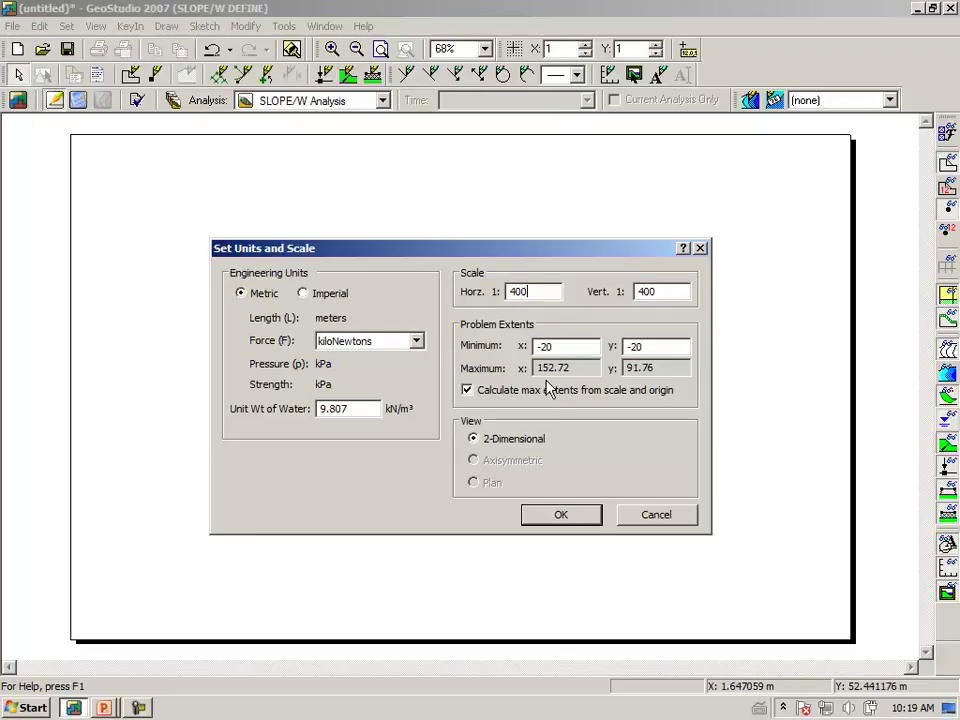
pyautogui.click(561, 515)
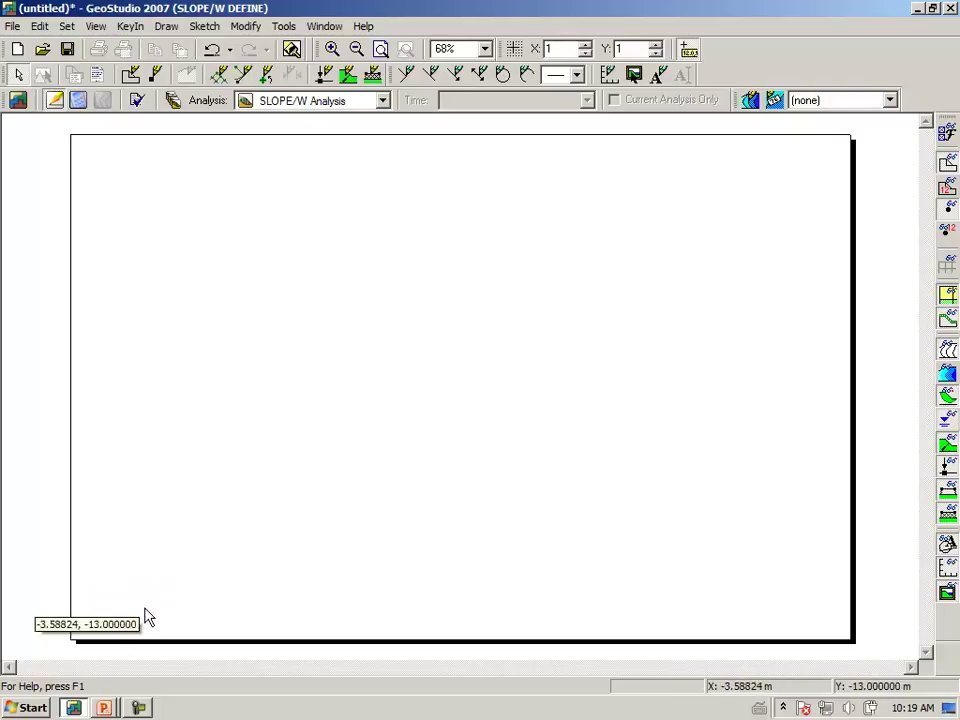
pyautogui.click(71, 637)
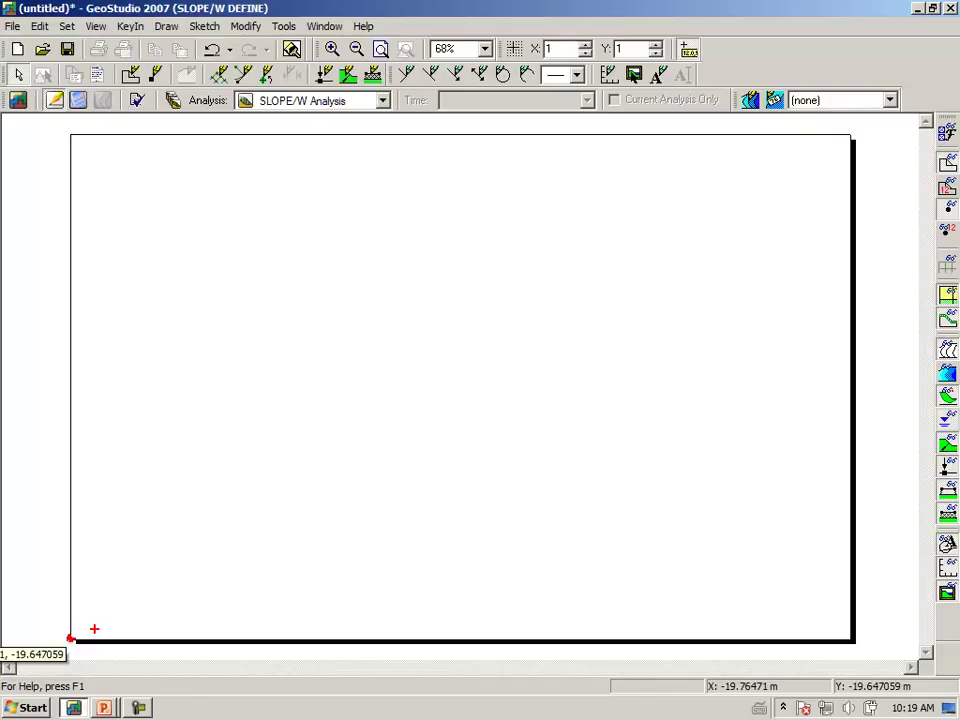
pyautogui.moveTo(697, 714)
pyautogui.mouseDown()
pyautogui.moveTo(823, 712)
pyautogui.moveTo(810, 660)
pyautogui.moveTo(760, 699)
pyautogui.mouseUp()
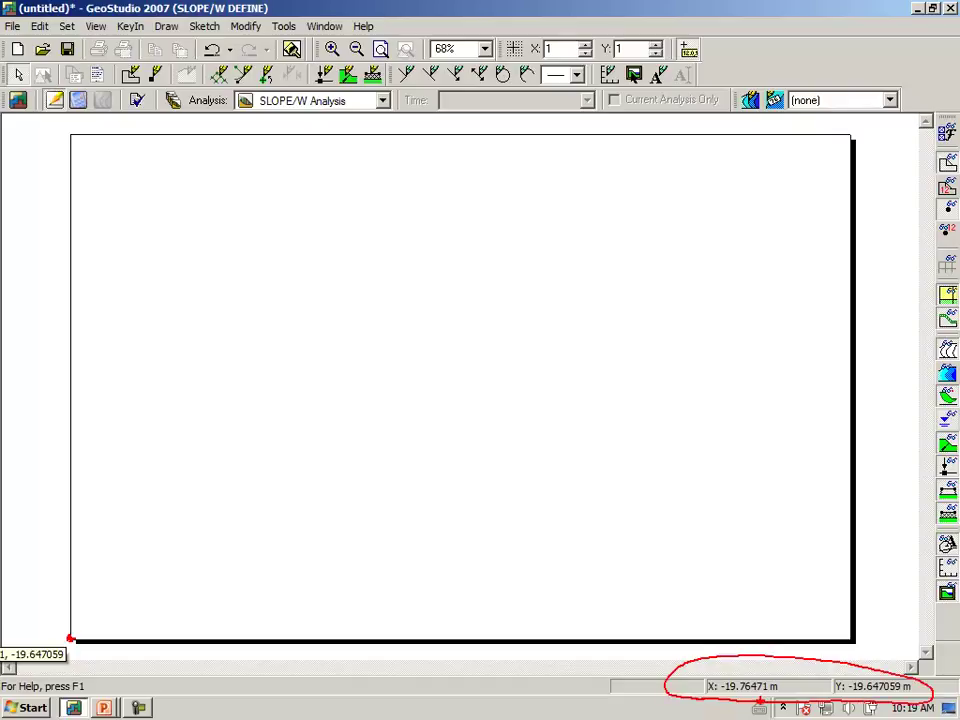
pyautogui.press('Escape')
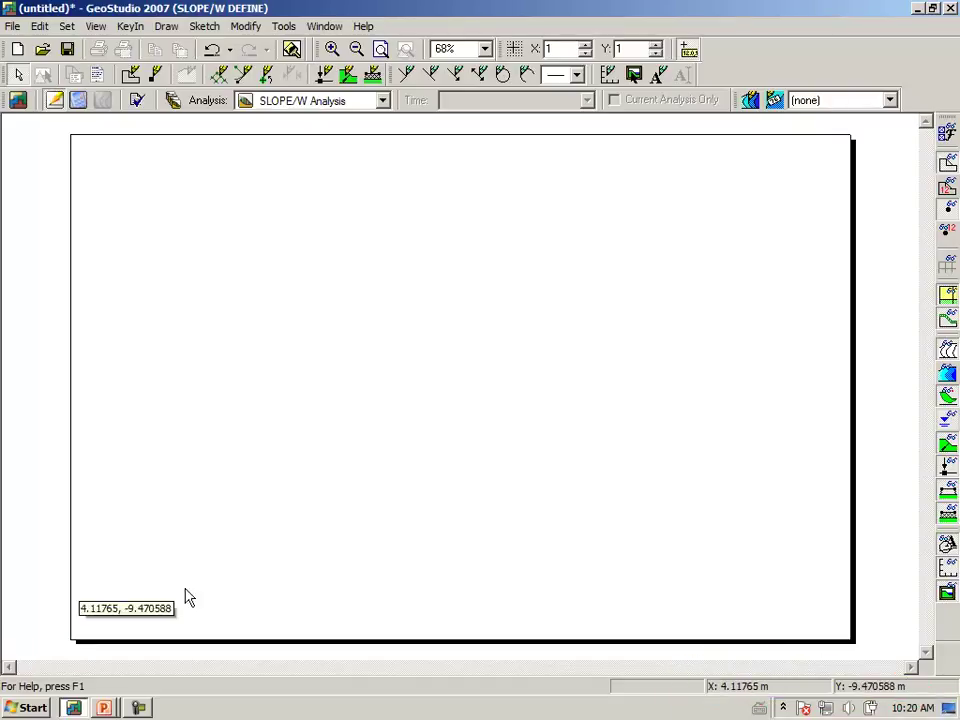
pyautogui.hotkey('ctrl', '2')
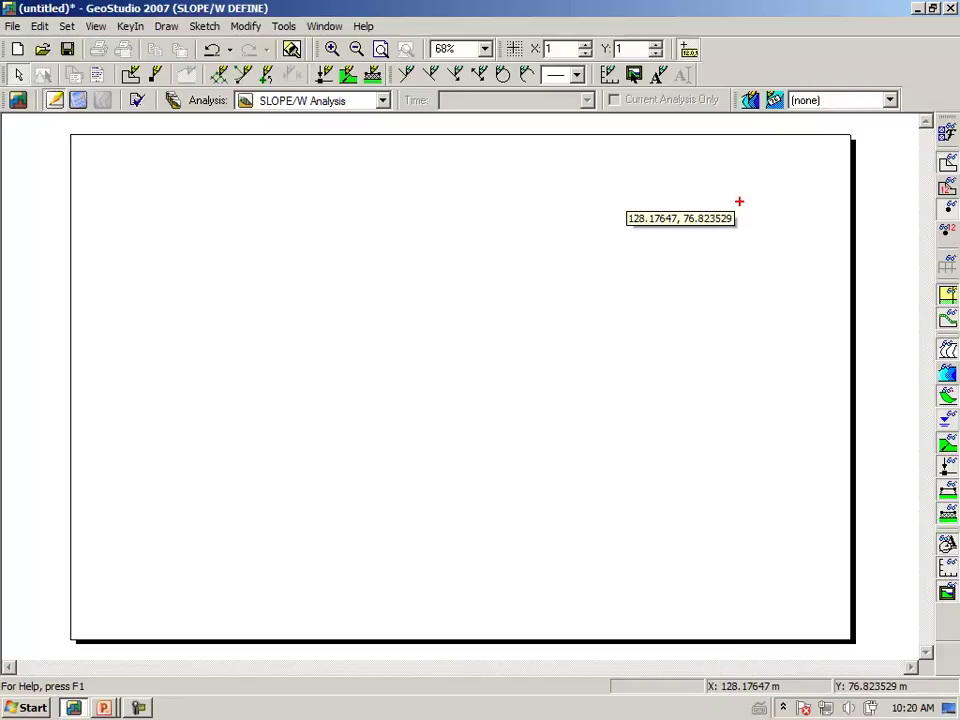
pyautogui.click(847, 135)
pyautogui.press('Escape')
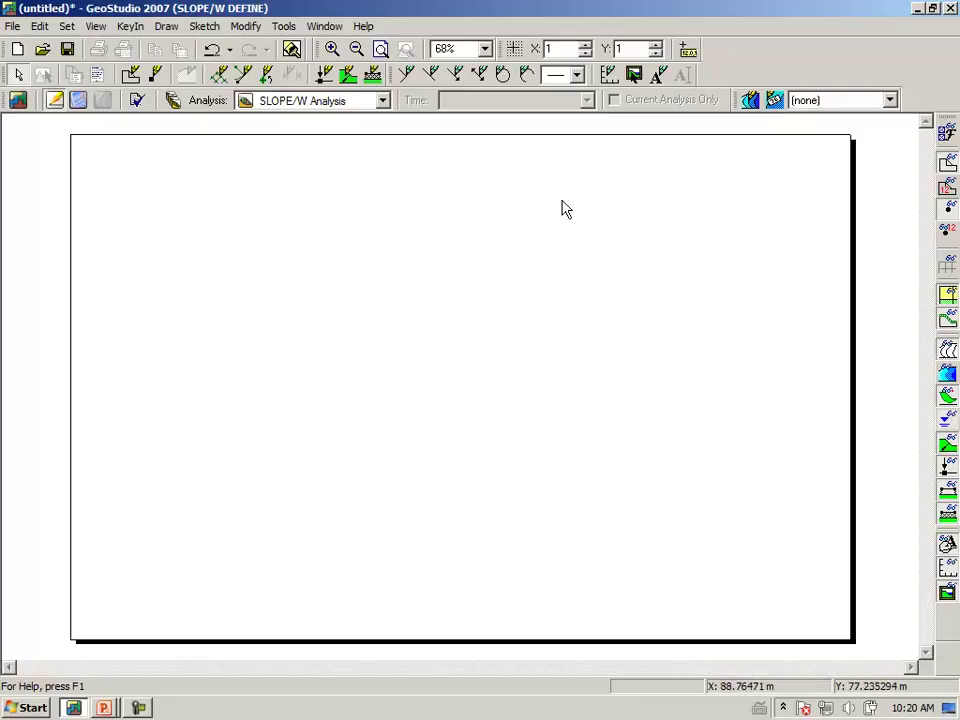
# Step: Turn on grid snapping with 5 m grid spacing
pyautogui.click(514, 49)
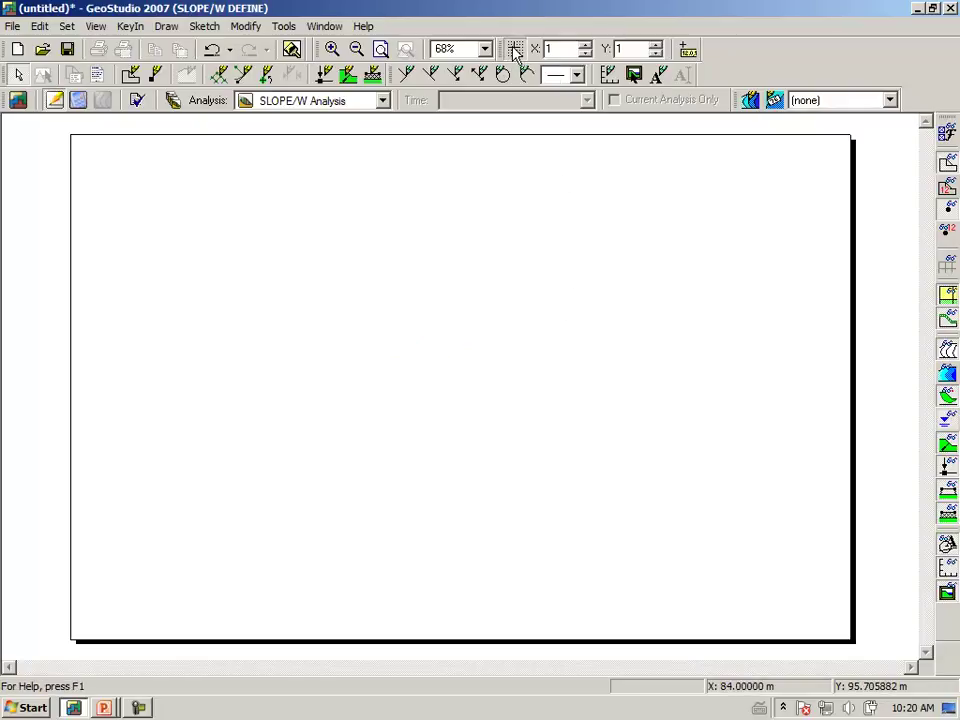
pyautogui.click(588, 45)
pyautogui.click(588, 45)
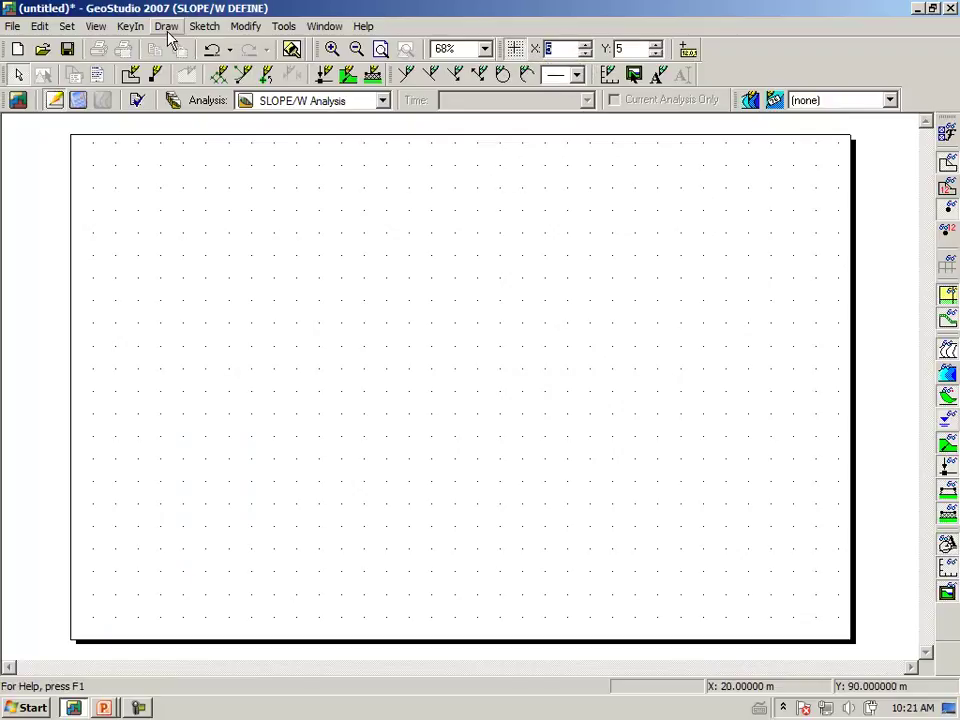
# Step: Sketch axes titled 'Distance - m' and 'Elevation - m' from (0,0) to (150,50)
pyautogui.click(200, 27)
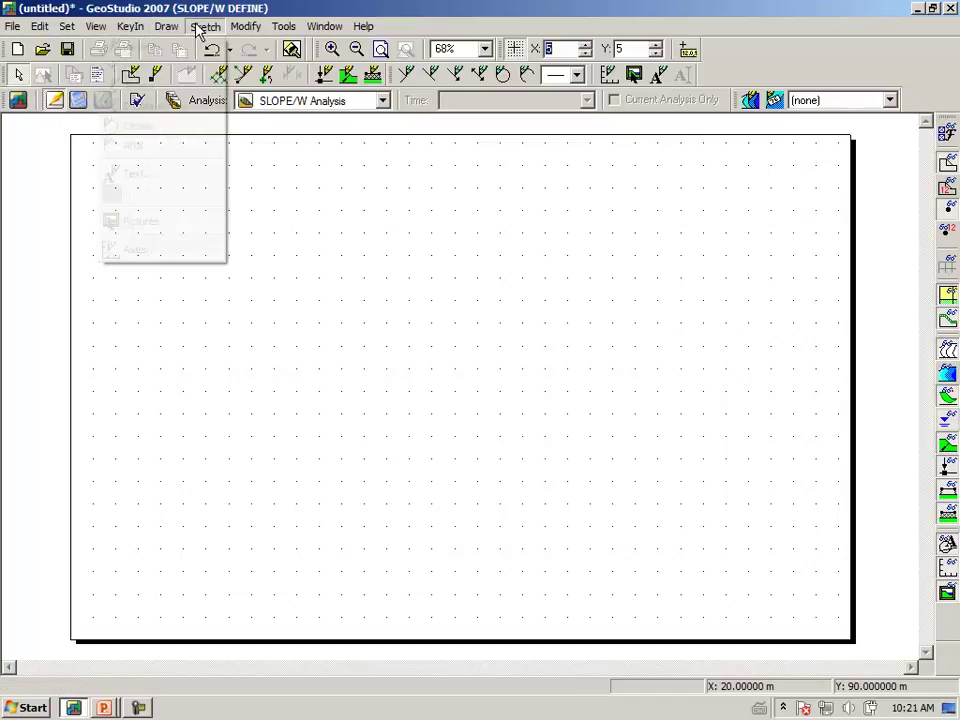
pyautogui.click(133, 250)
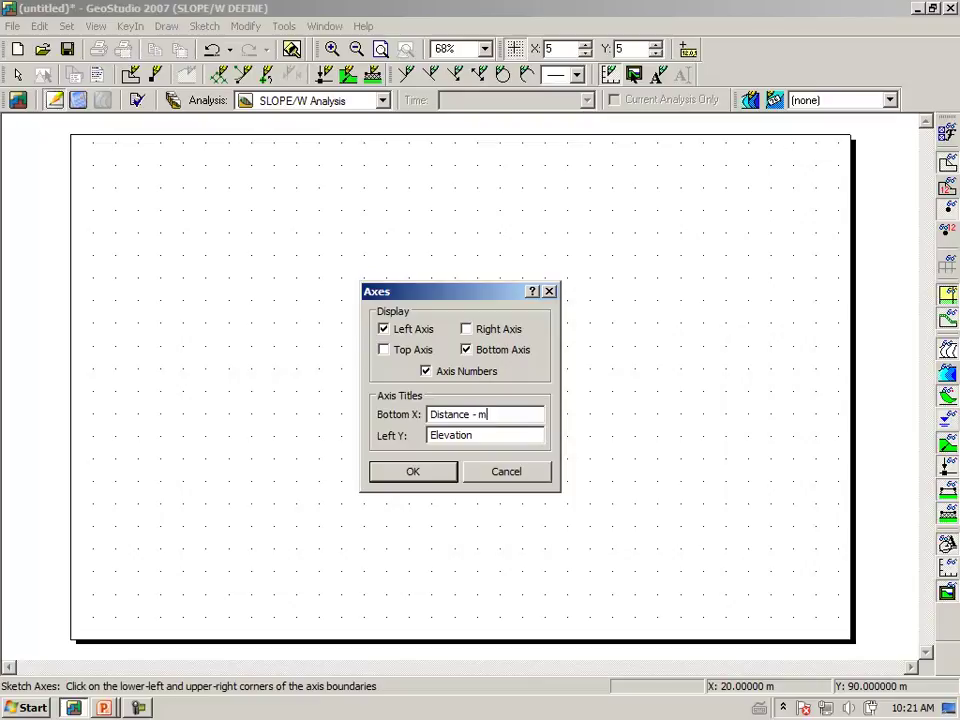
pyautogui.click(480, 438)
pyautogui.write('- m')
pyautogui.click(427, 476)
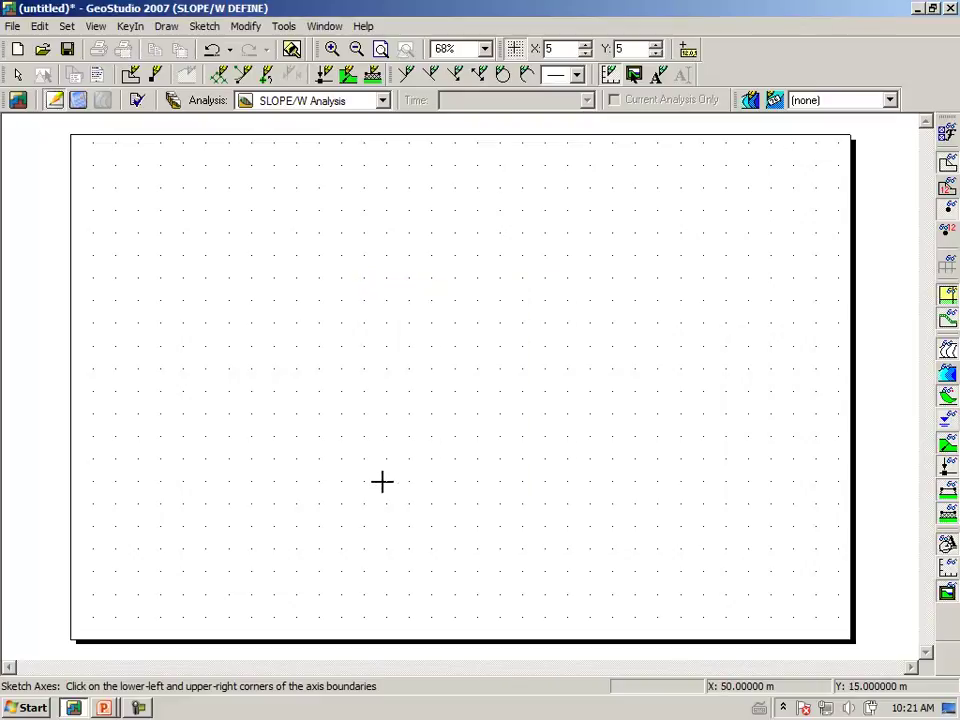
pyautogui.click(160, 548)
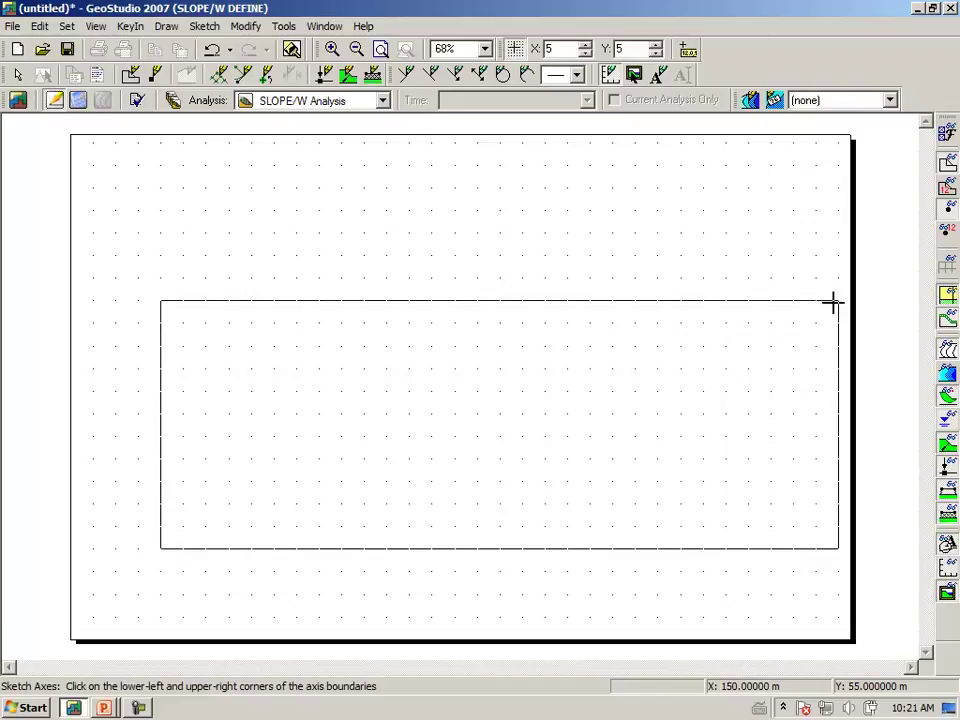
pyautogui.click(833, 316)
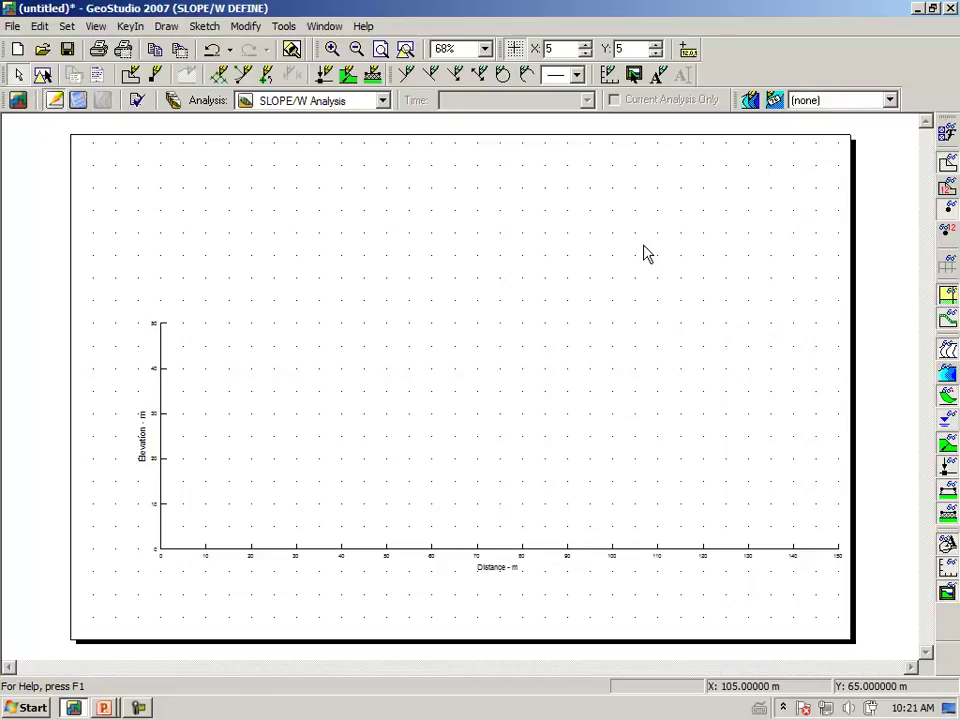
# Step: Set the Axis Labels font size to 18 in View Preferences
pyautogui.click(944, 134)
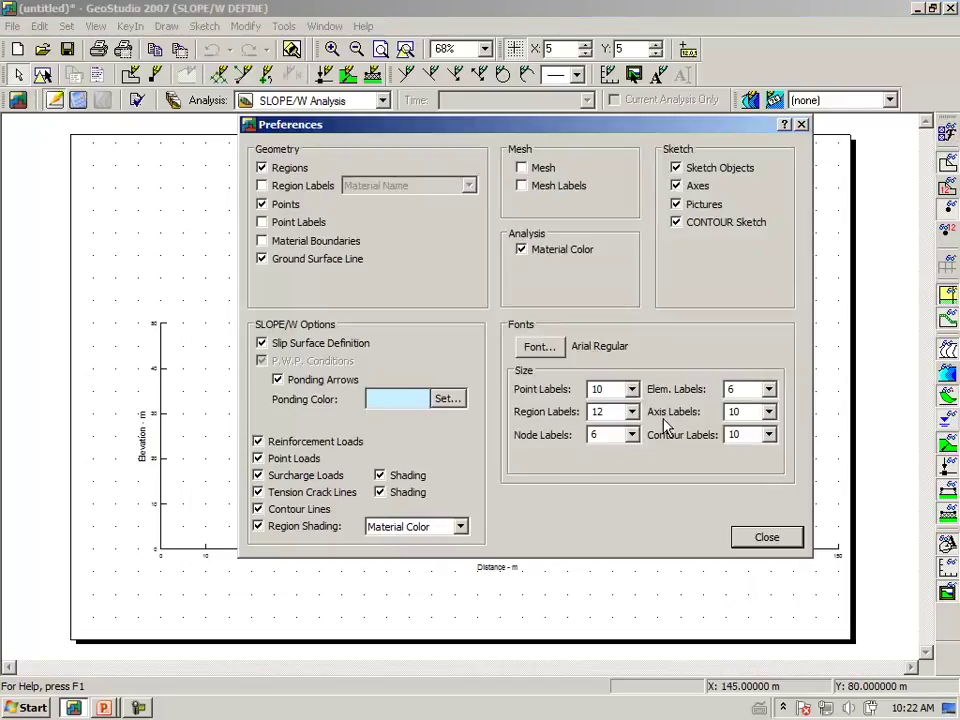
pyautogui.click(769, 413)
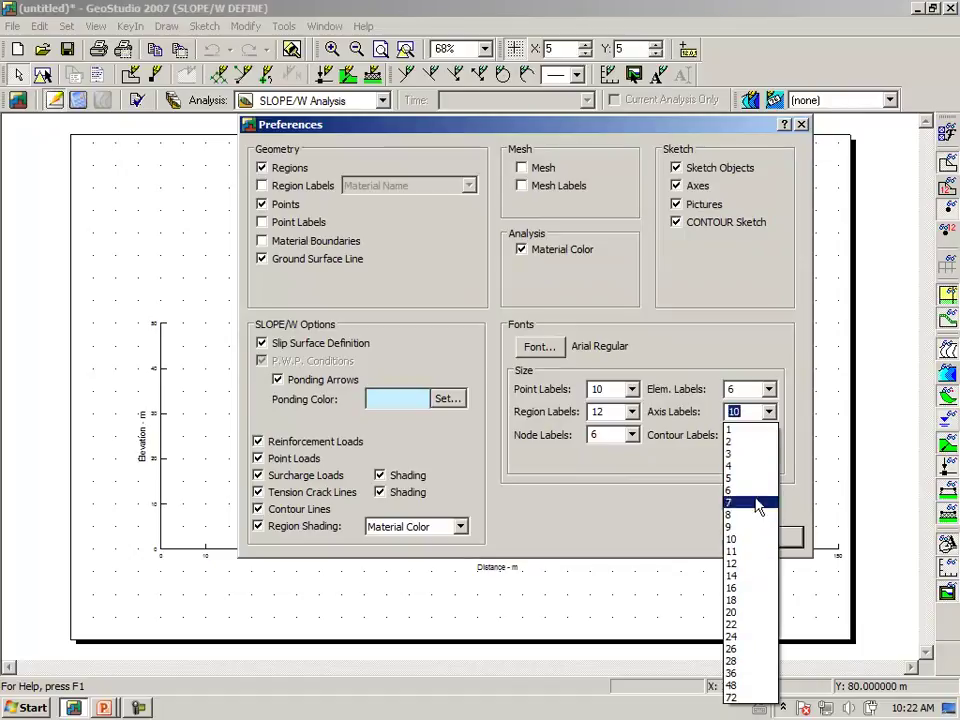
pyautogui.click(740, 600)
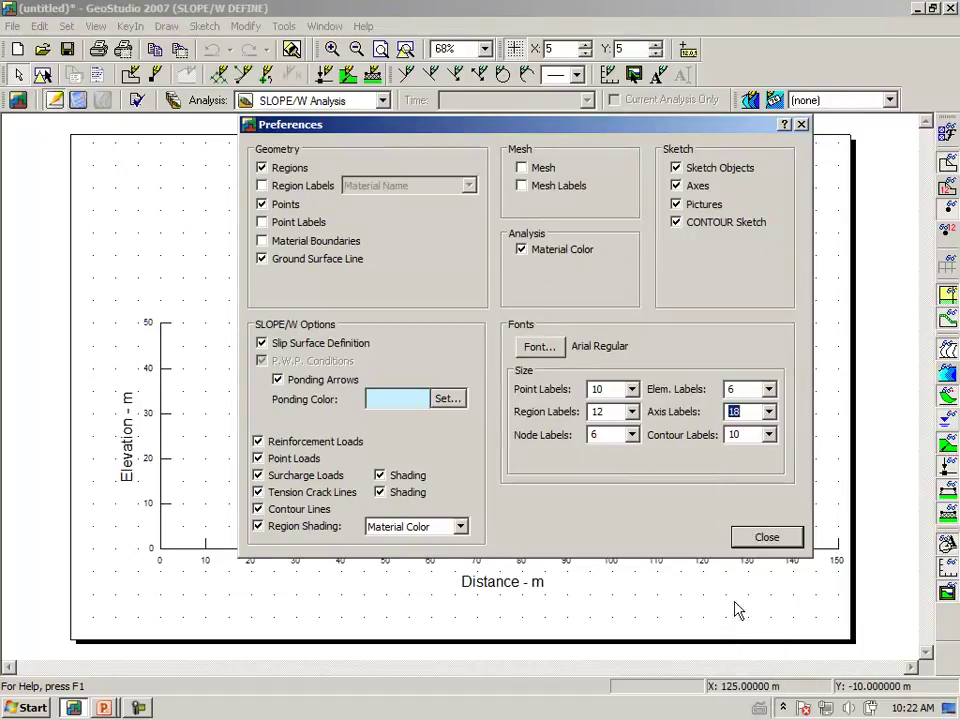
pyautogui.click(767, 537)
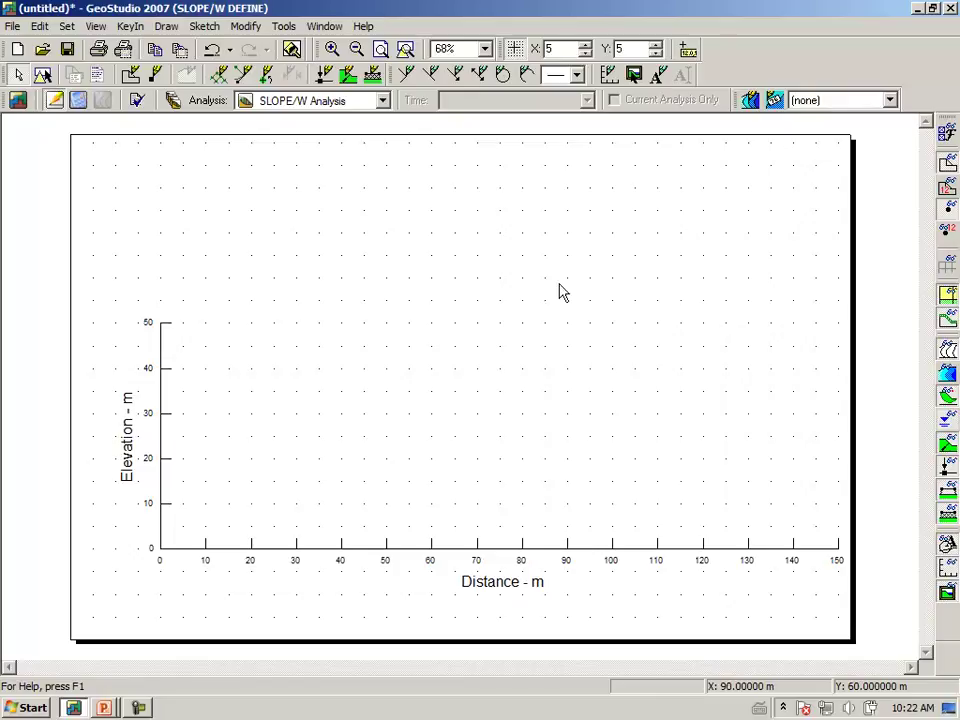
# Step: Set Minimum x to -15 in Units and Scale and apply it
pyautogui.click(67, 26)
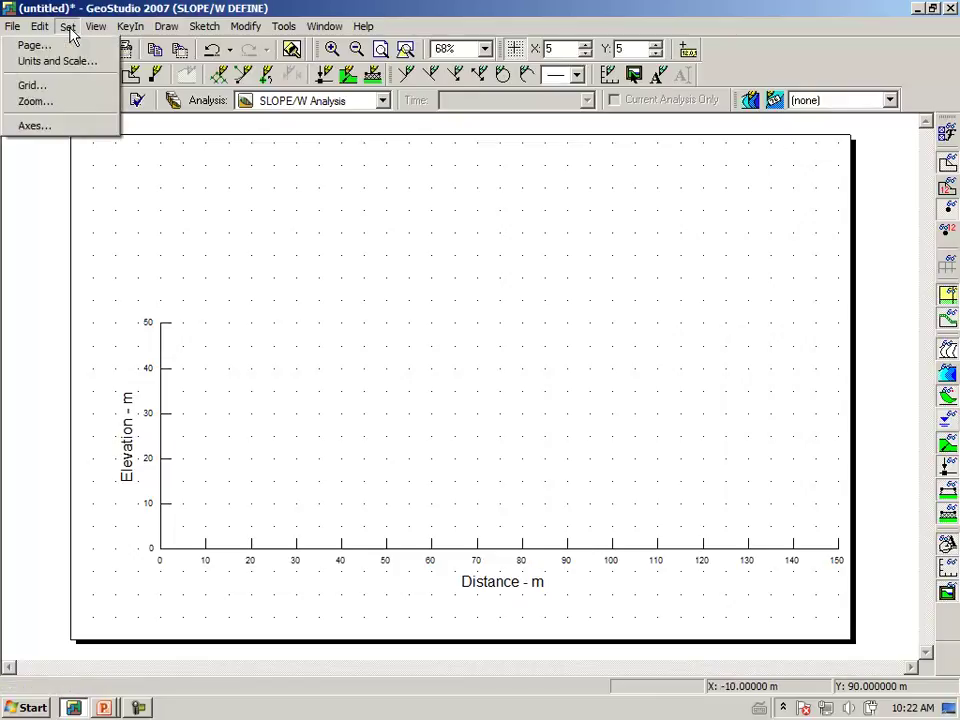
pyautogui.click(60, 62)
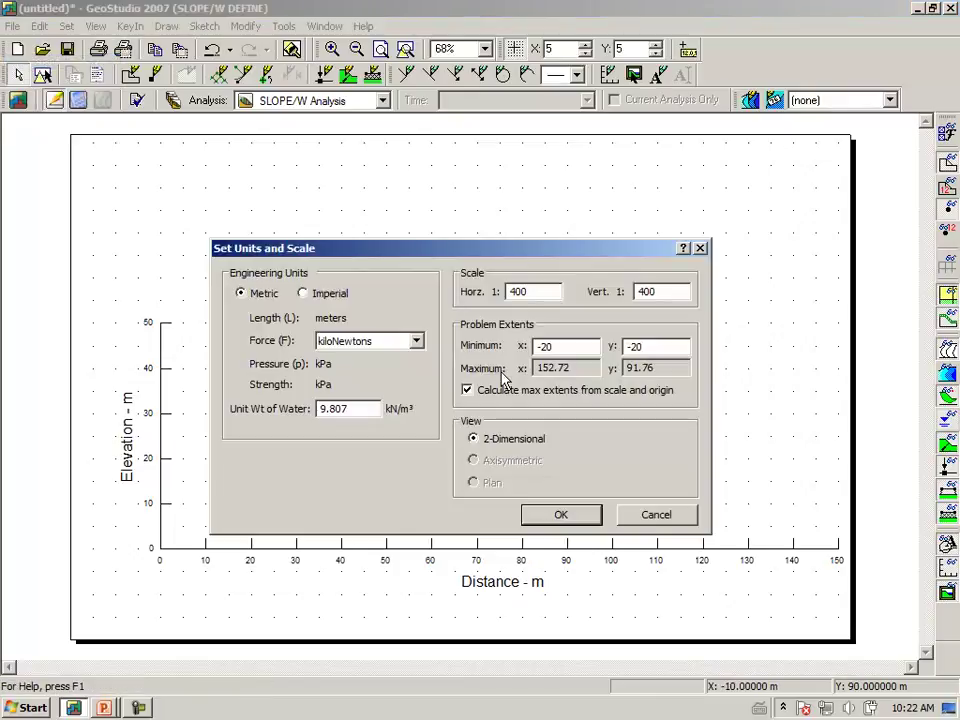
pyautogui.doubleClick(568, 346)
pyautogui.write('-15')
pyautogui.press('Tab')
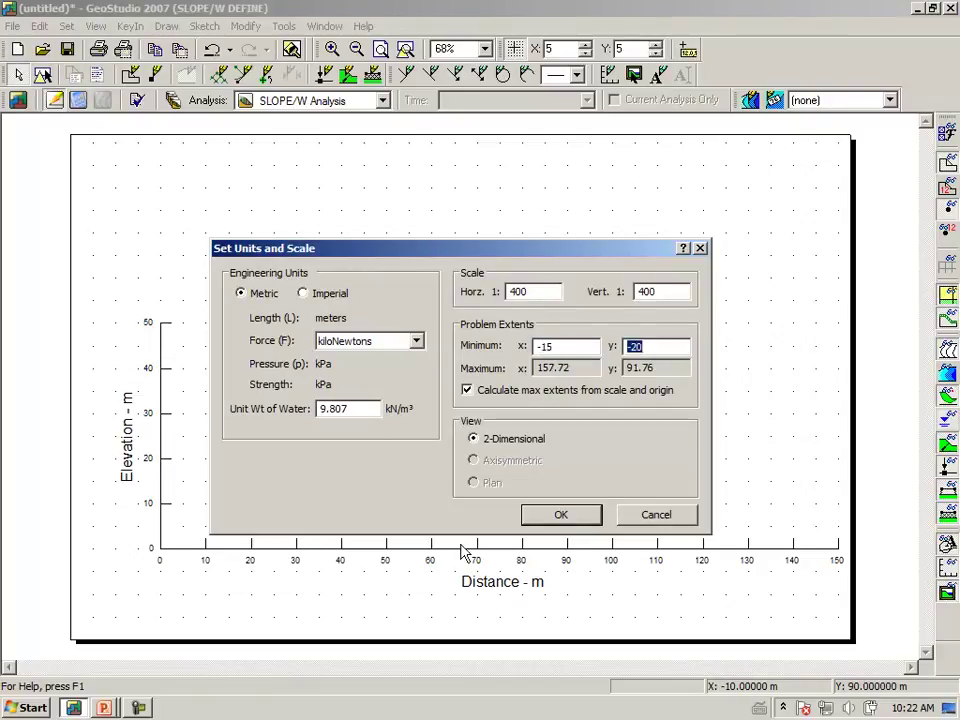
pyautogui.click(558, 516)
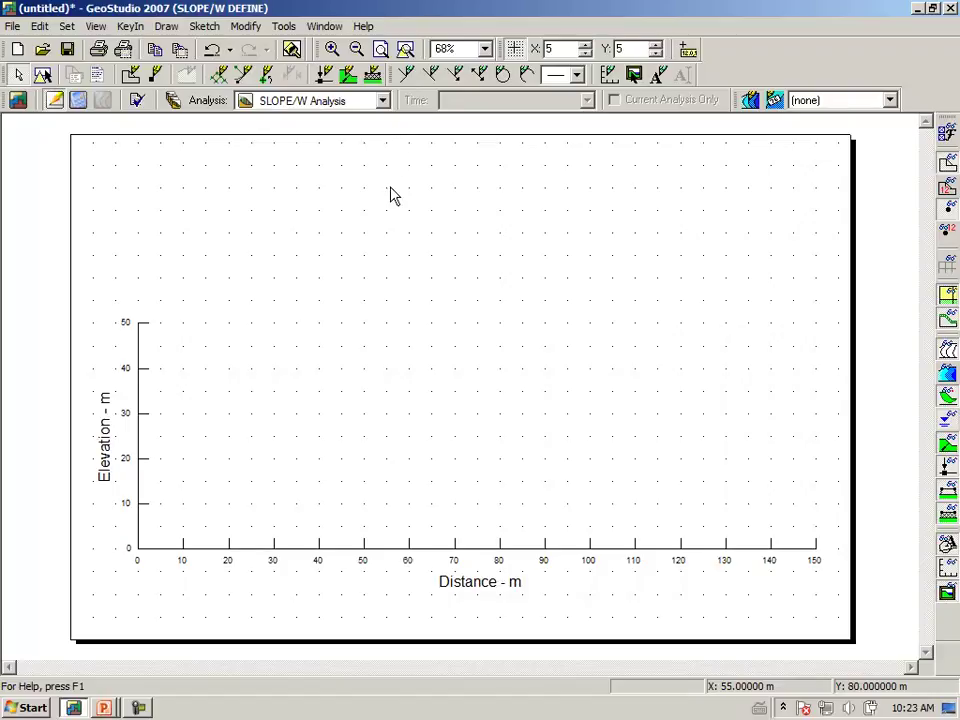
# Step: Zoom to 100% and scroll to the origin and the Distance axis title
pyautogui.click(485, 49)
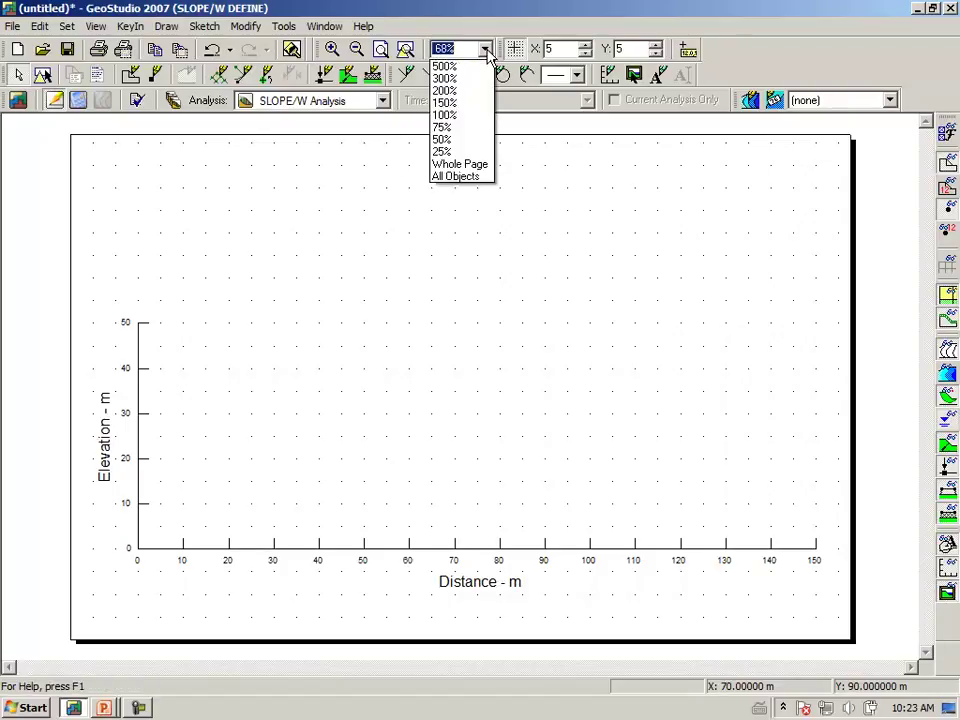
pyautogui.click(444, 115)
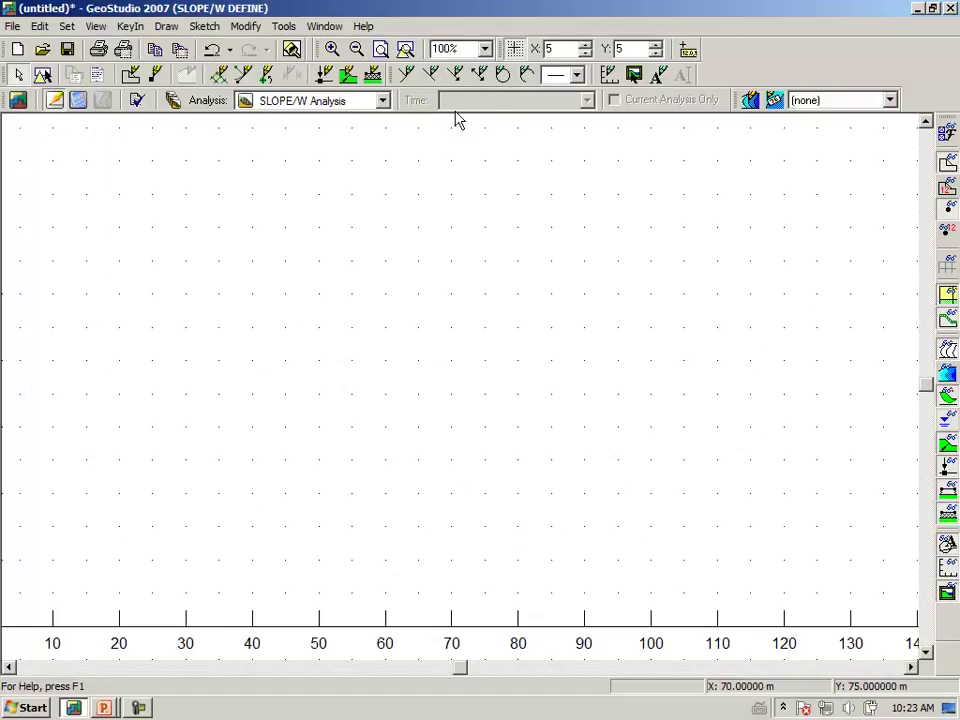
pyautogui.moveTo(463, 680); pyautogui.dragTo(8, 708)
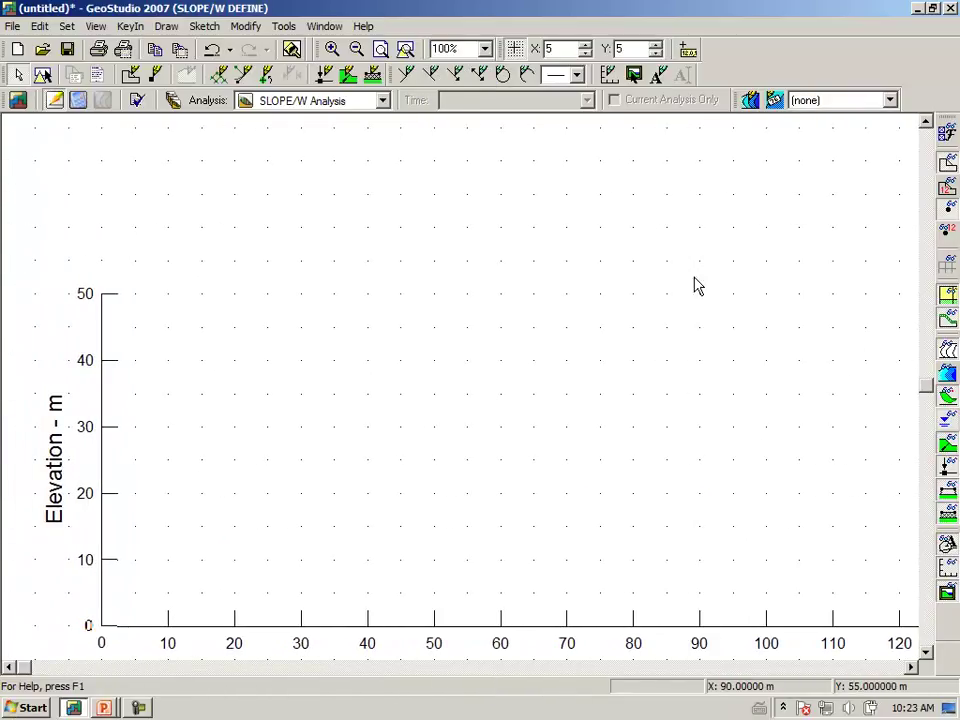
pyautogui.moveTo(925, 390); pyautogui.dragTo(928, 546)
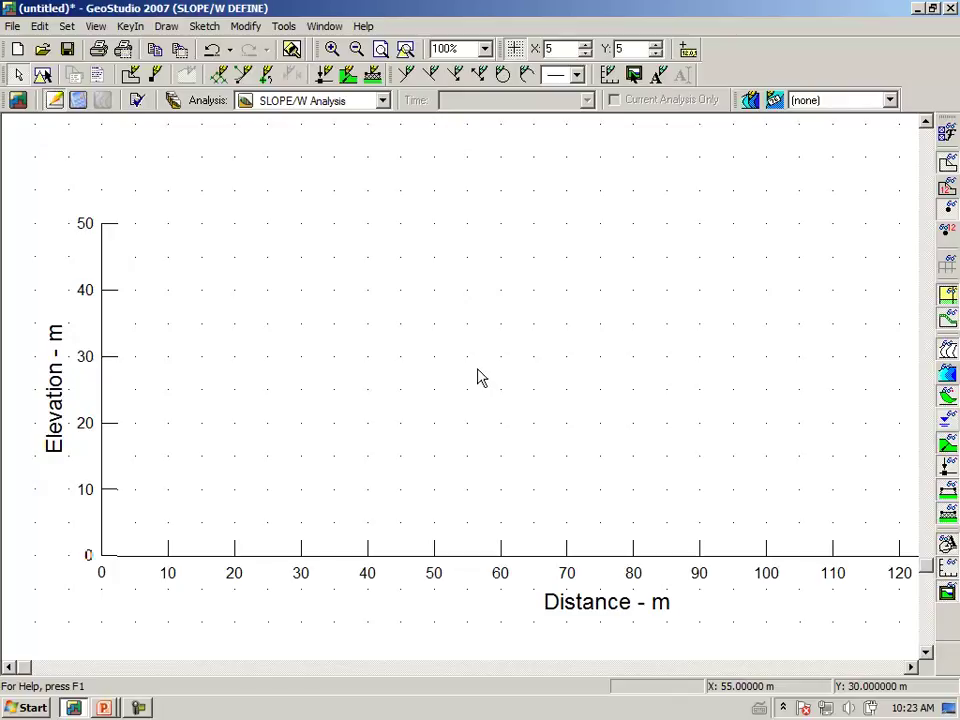
# Step: Use Zoom Objects to fit the sketched Distance and Elevation axes in the window
pyautogui.click(405, 50)
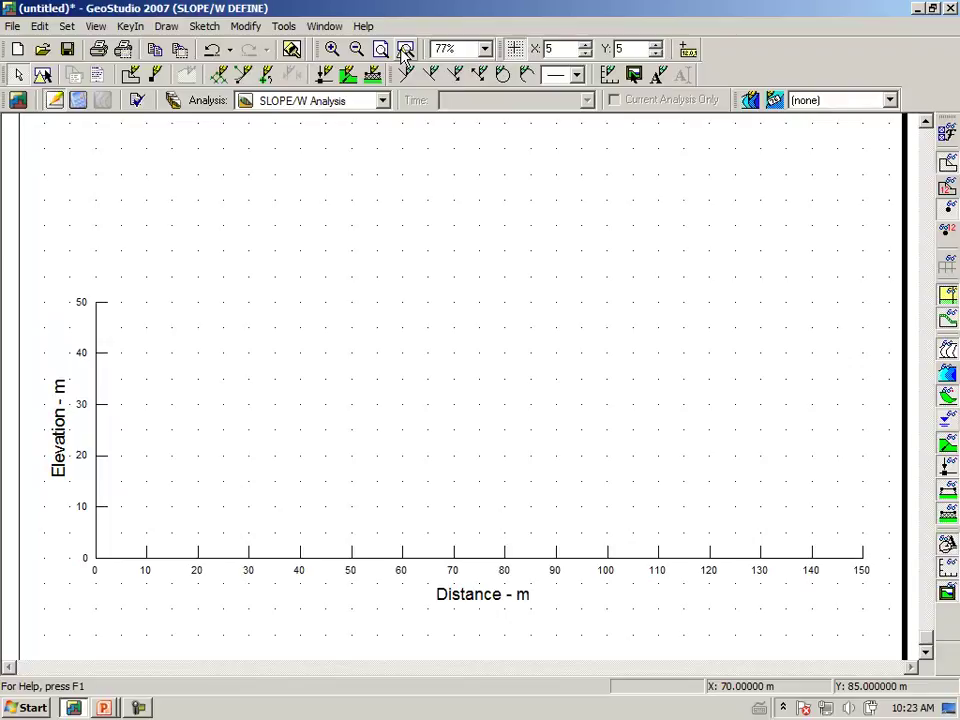